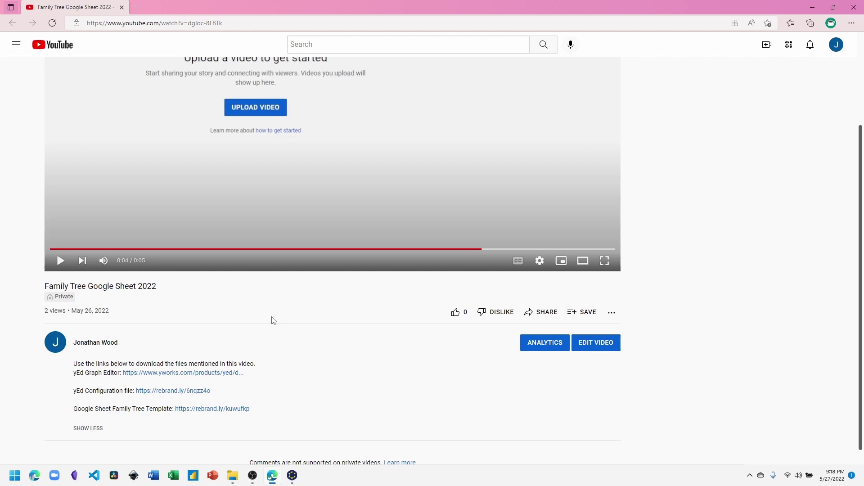
# Step: Open the yEd Graph Editor download page and scroll to the Download yEd 3.22 options
pyautogui.click(155, 373)
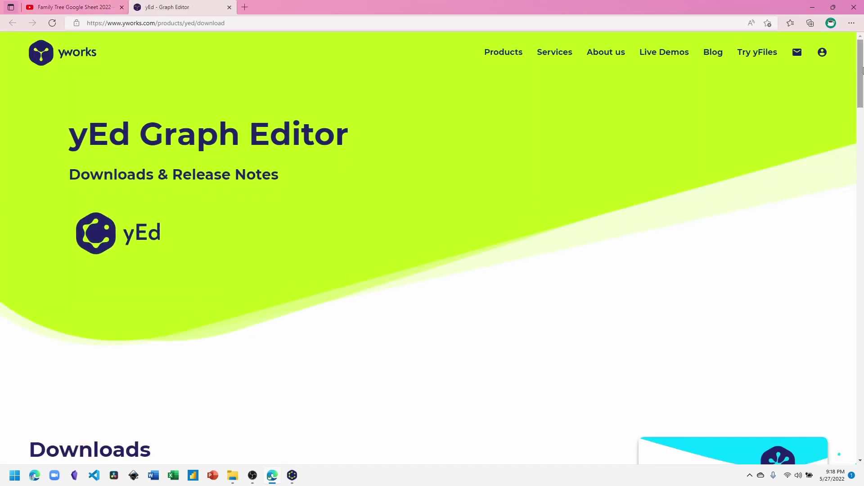
pyautogui.moveTo(860, 75); pyautogui.dragTo(861, 122)
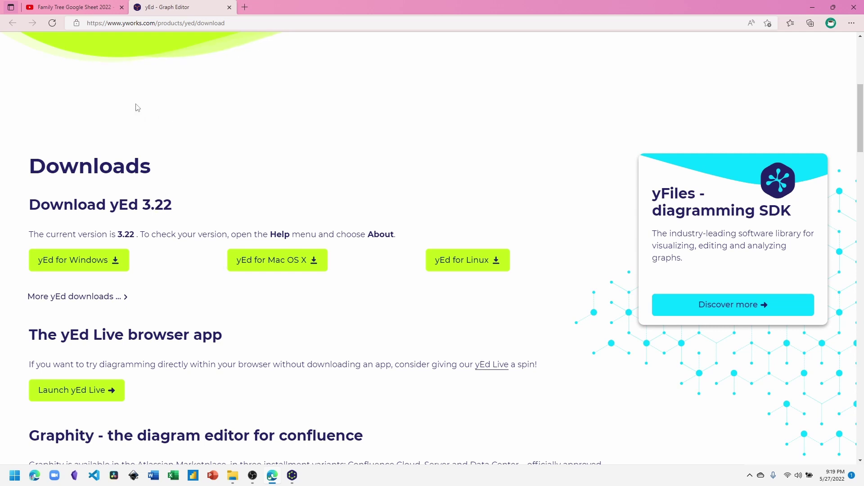
# Step: Go back to the YouTube video page, then bring up yEd's Welcome window
pyautogui.click(86, 7)
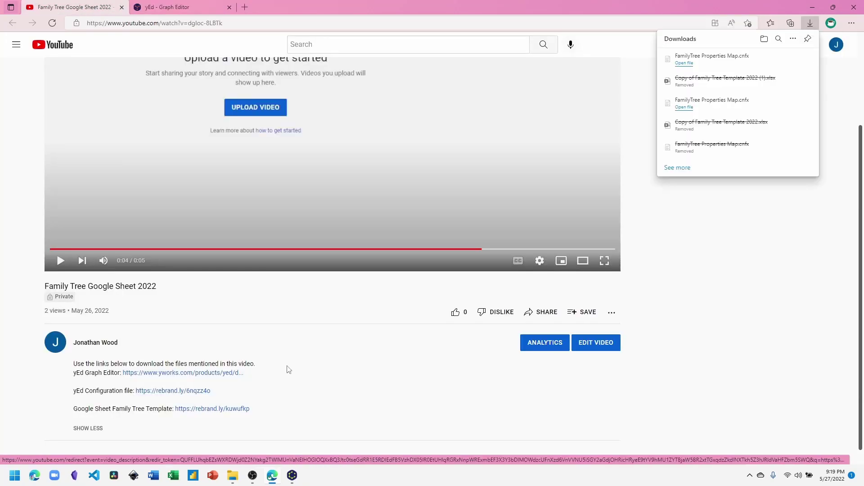
pyautogui.click(292, 476)
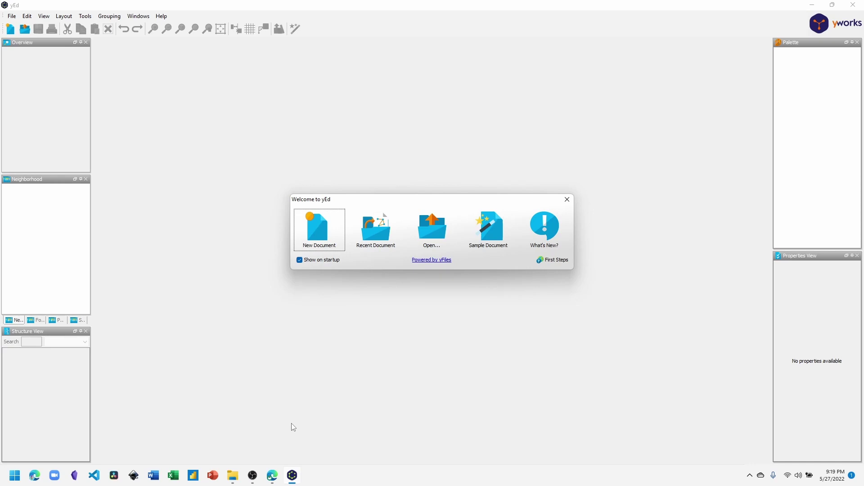
# Step: Create a new document and import FamilyTree Properties Map.cnfx from Downloads into the Properties Mapper
pyautogui.click(323, 230)
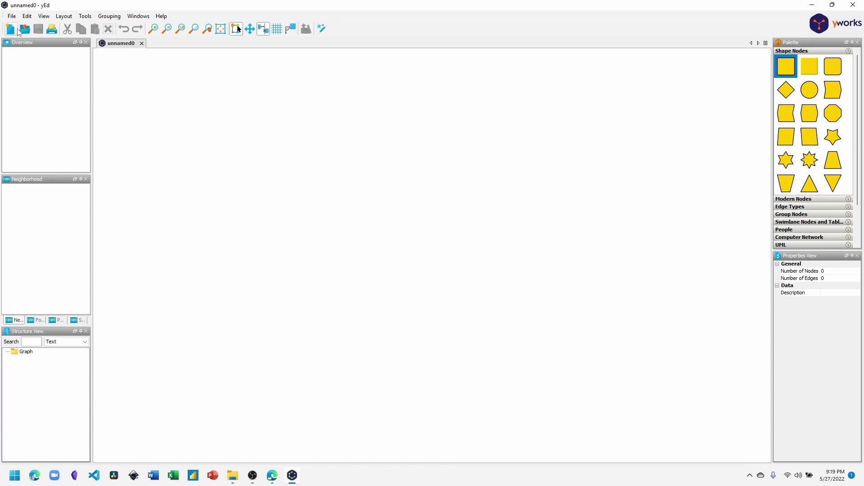
pyautogui.click(27, 16)
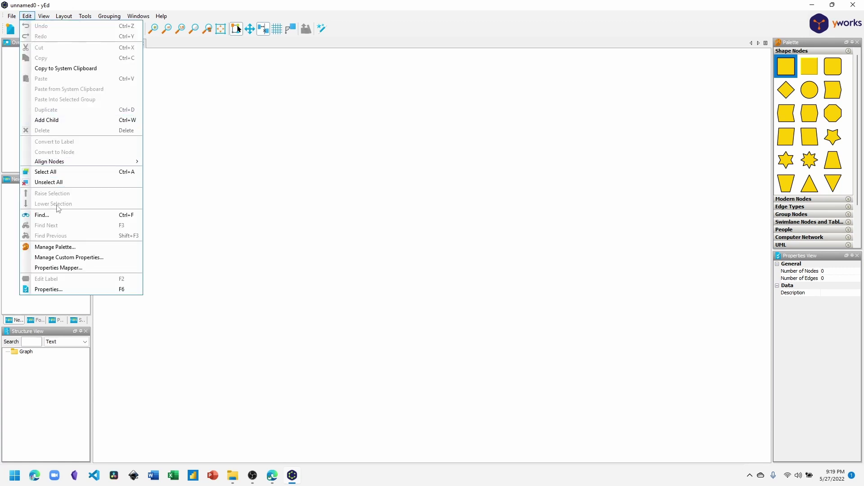
pyautogui.click(61, 268)
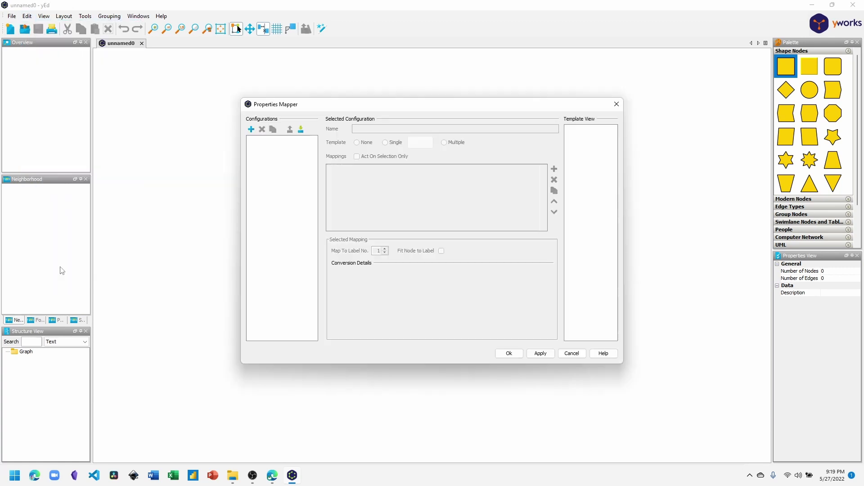
pyautogui.click(300, 130)
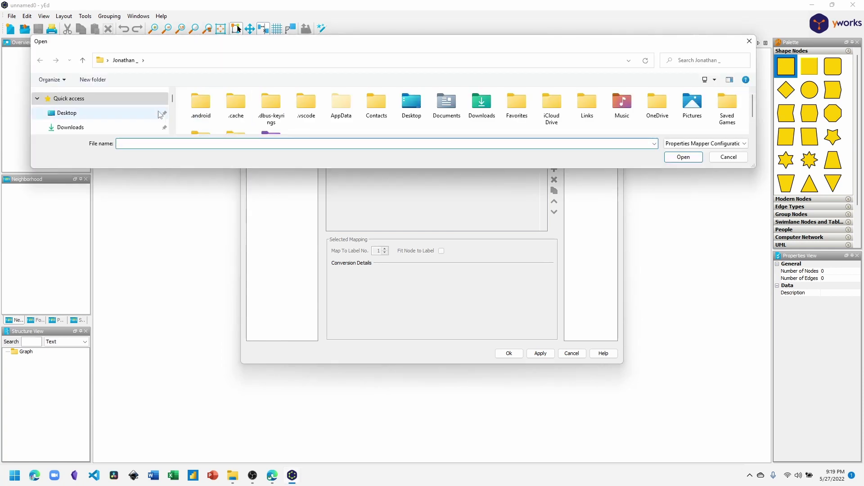
pyautogui.click(105, 128)
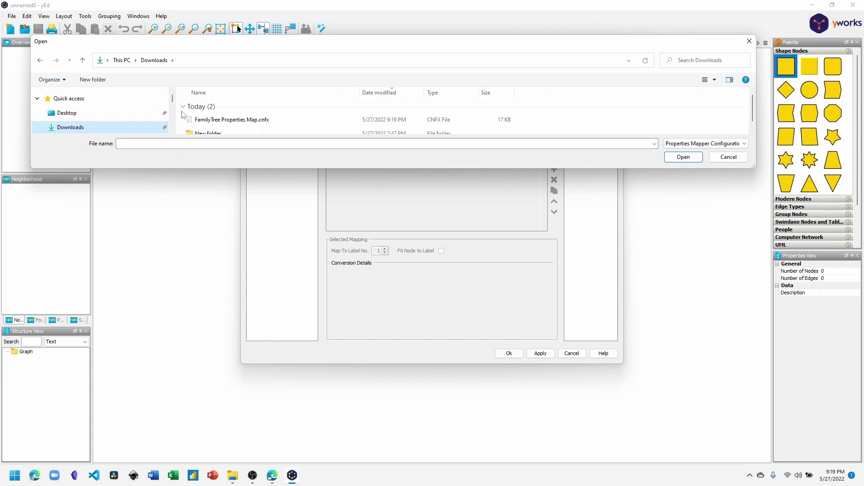
pyautogui.click(241, 120)
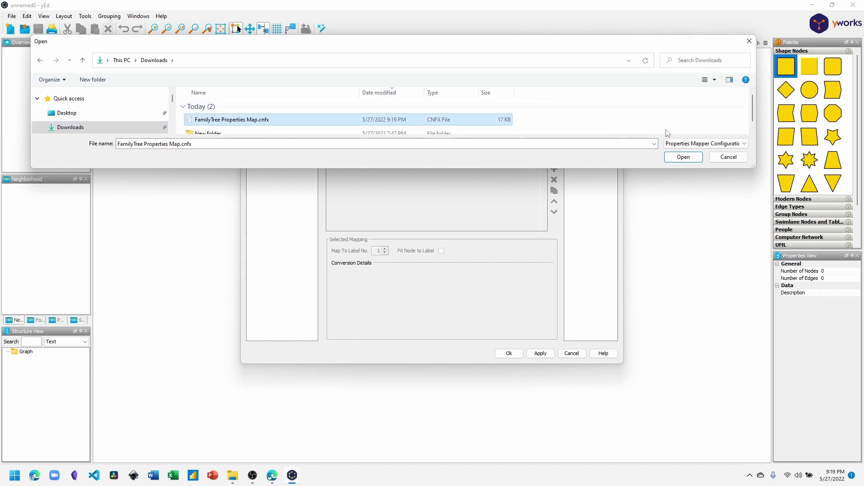
pyautogui.click(686, 160)
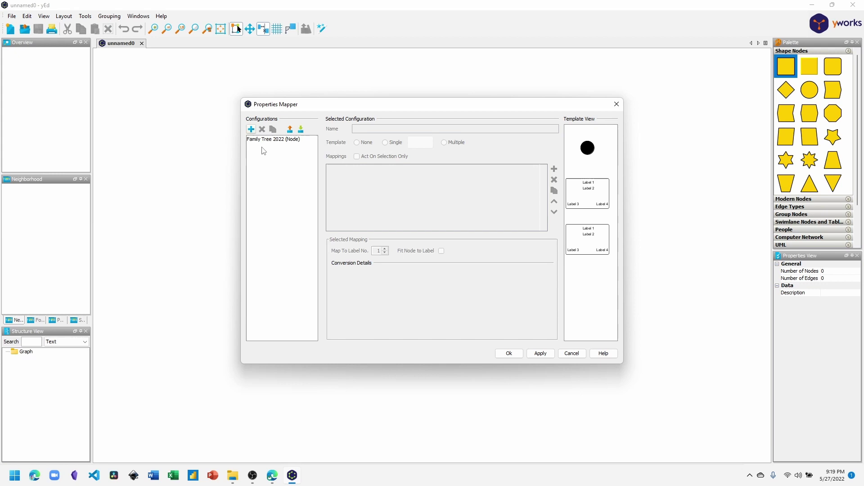
pyautogui.click(509, 353)
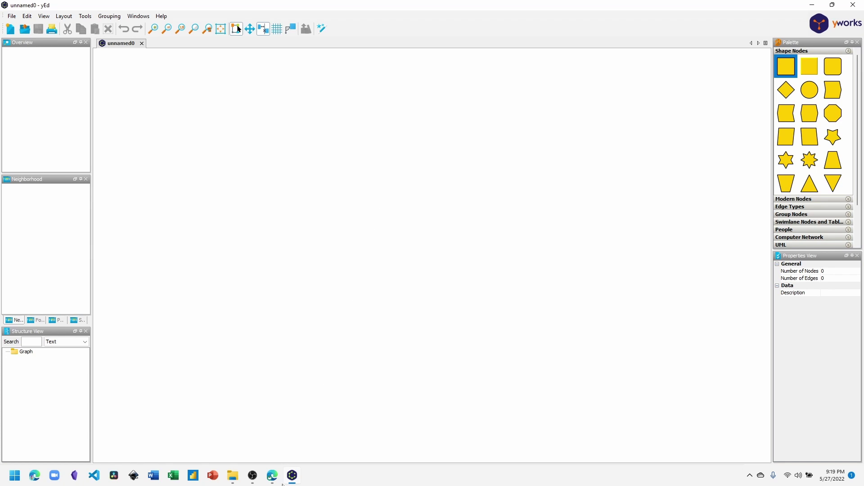
# Step: Return to the YouTube video and follow the Google Sheet Family Tree Template link
pyautogui.moveTo(273, 476)
pyautogui.click(272, 423)
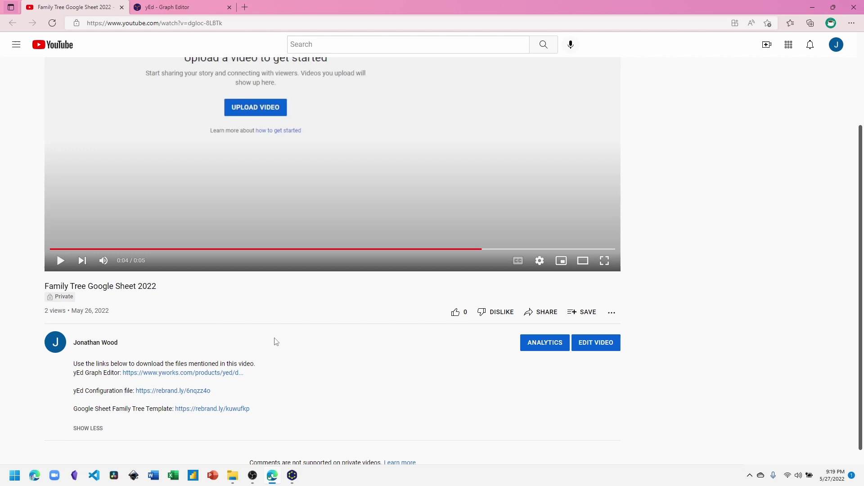
pyautogui.scroll(1, 278, 342)
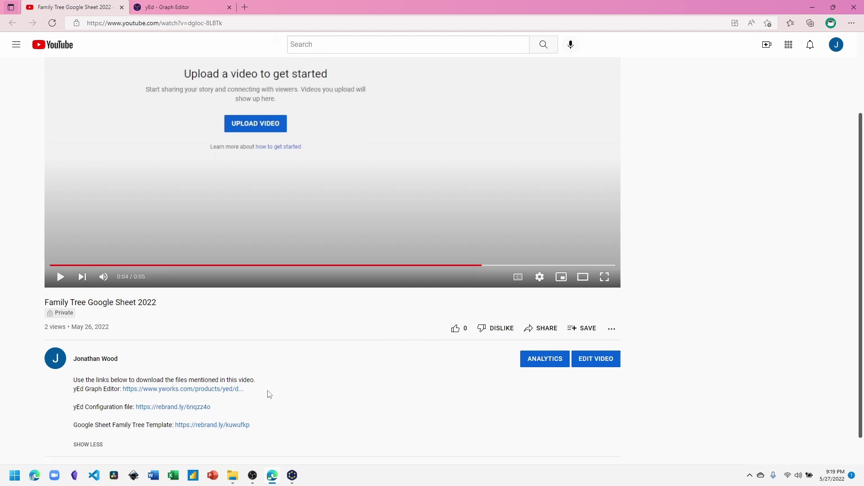
pyautogui.click(221, 426)
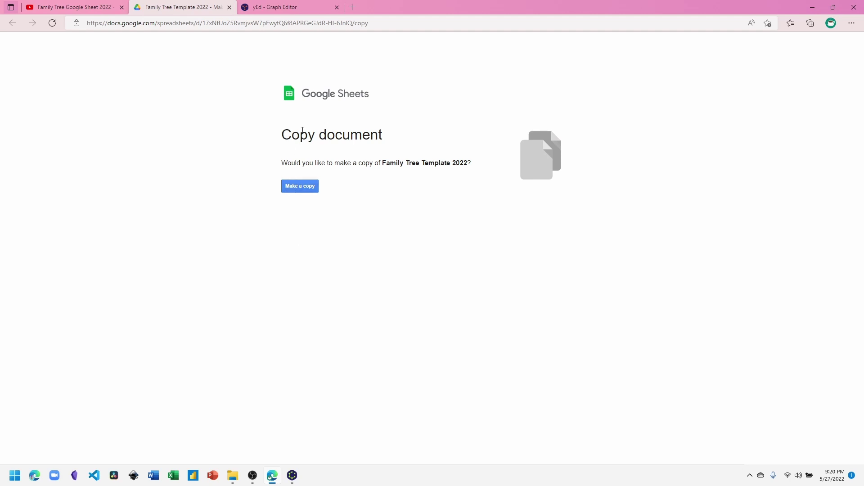
# Step: Make a personal copy of Family Tree Template 2022
pyautogui.click(309, 190)
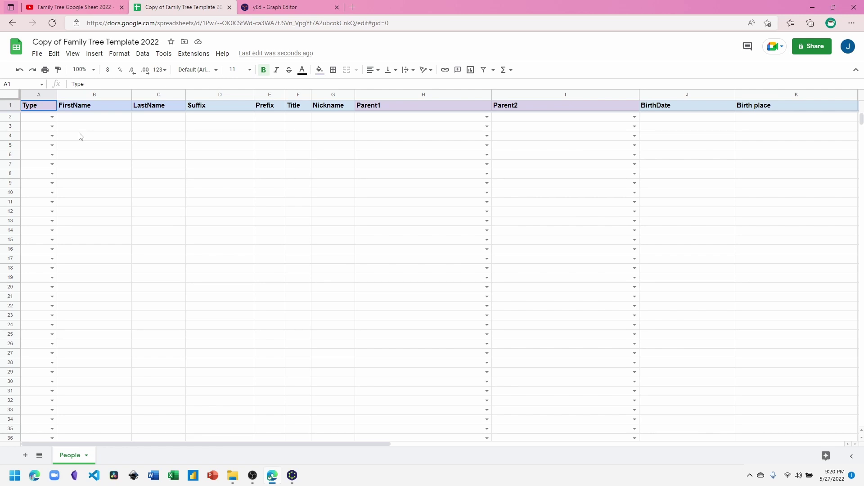
# Step: Step along row 2 through the Suffix, Parent, birth, marriage and burial columns, then back to A2
pyautogui.click(51, 117)
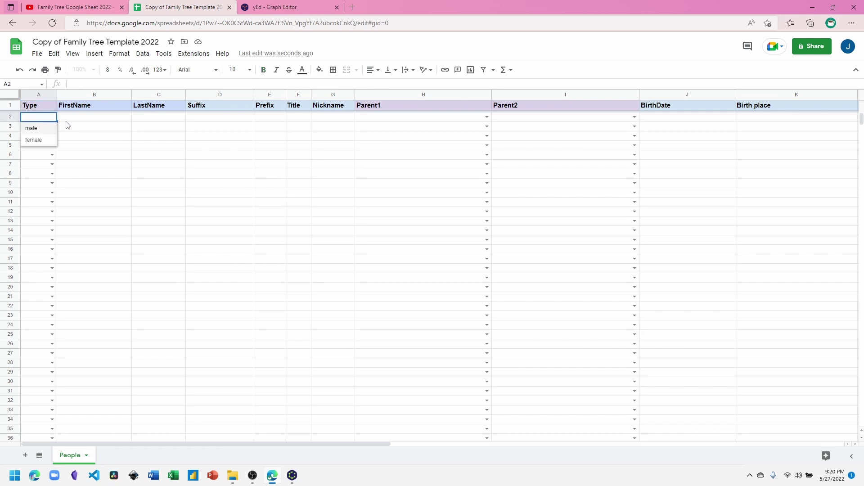
pyautogui.click(83, 119)
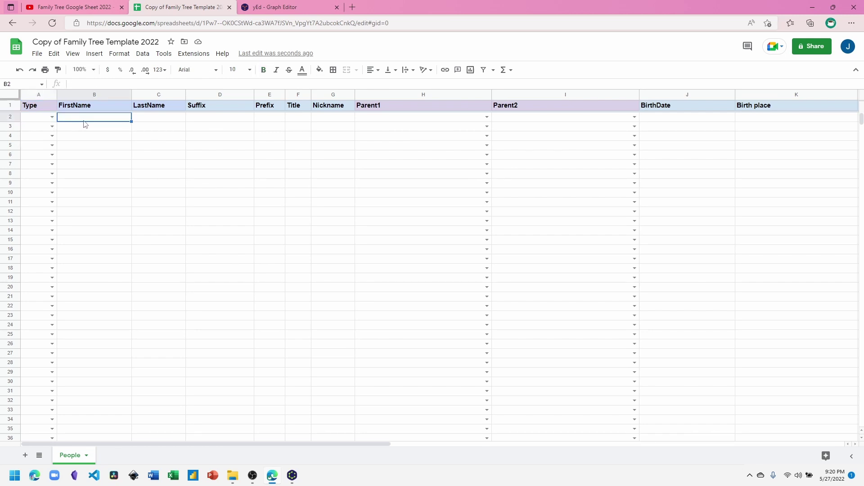
pyautogui.press('Tab')
pyautogui.press('Tab')
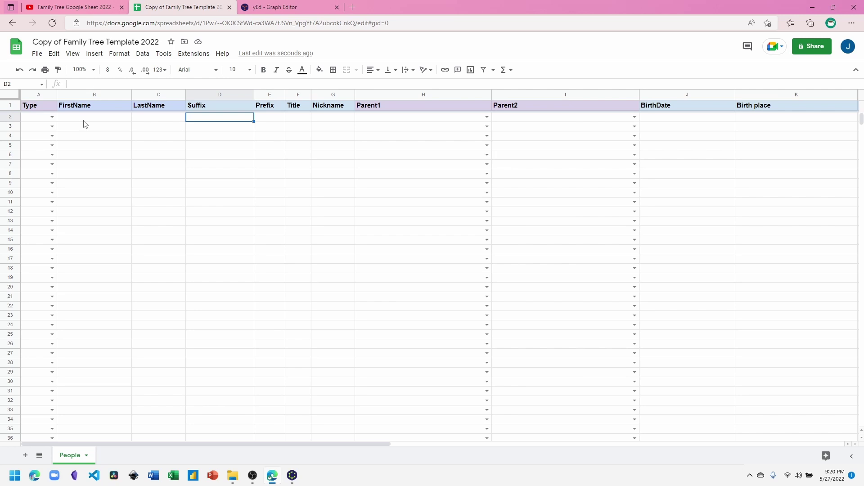
pyautogui.press('Tab')
pyautogui.press('Tab')
pyautogui.press('Tab')
pyautogui.press('Tab')
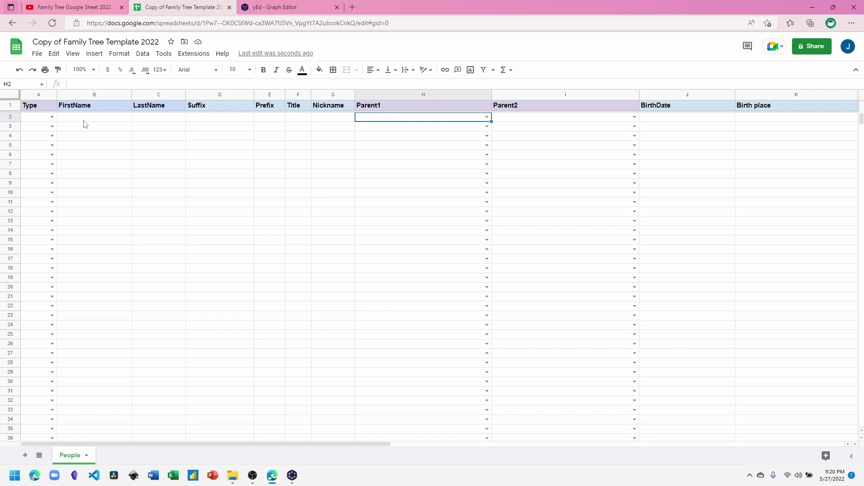
pyautogui.press('Tab')
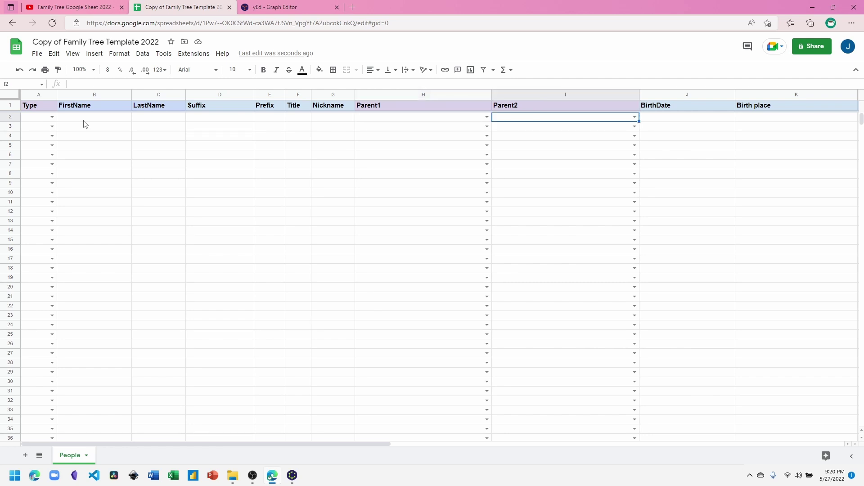
pyautogui.press('Tab')
pyautogui.press('Tab')
pyautogui.press('Tab')
pyautogui.press('Tab')
pyautogui.press('Tab')
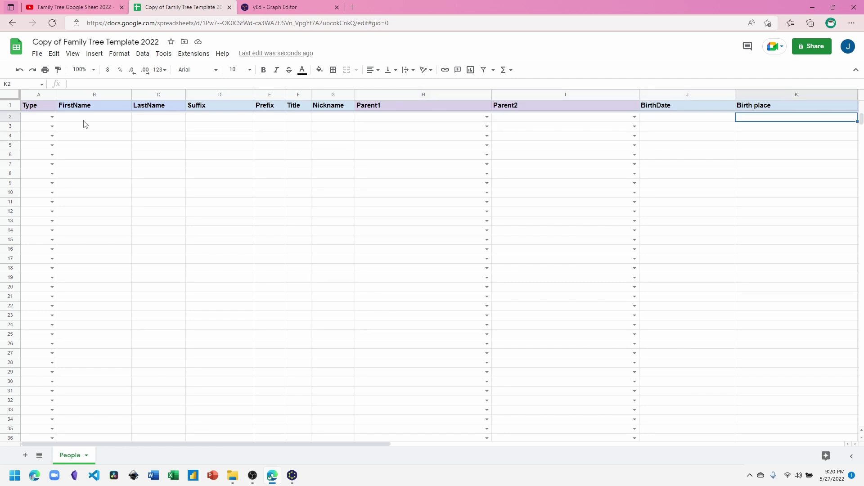
pyautogui.press('Tab')
pyautogui.press('Tab')
pyautogui.press('Tab')
pyautogui.press('Tab')
pyautogui.press('Tab')
pyautogui.press('Tab')
pyautogui.press('Tab')
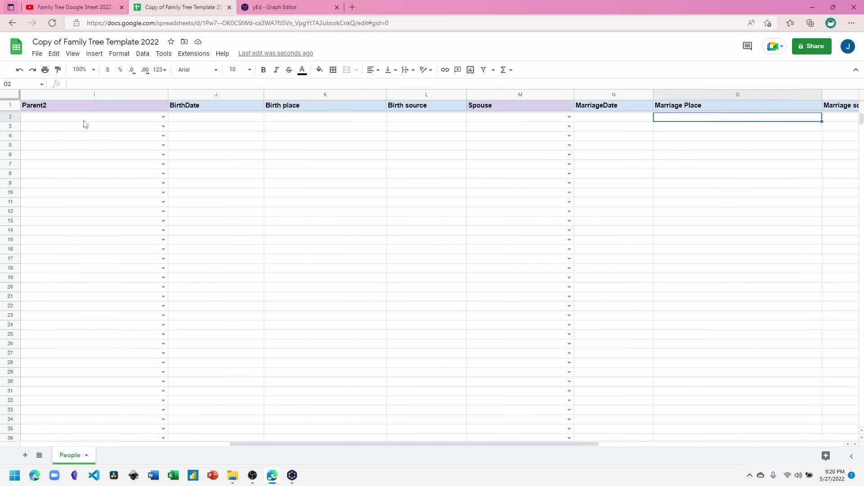
pyautogui.press('Tab')
pyautogui.press('Tab')
pyautogui.press('Tab')
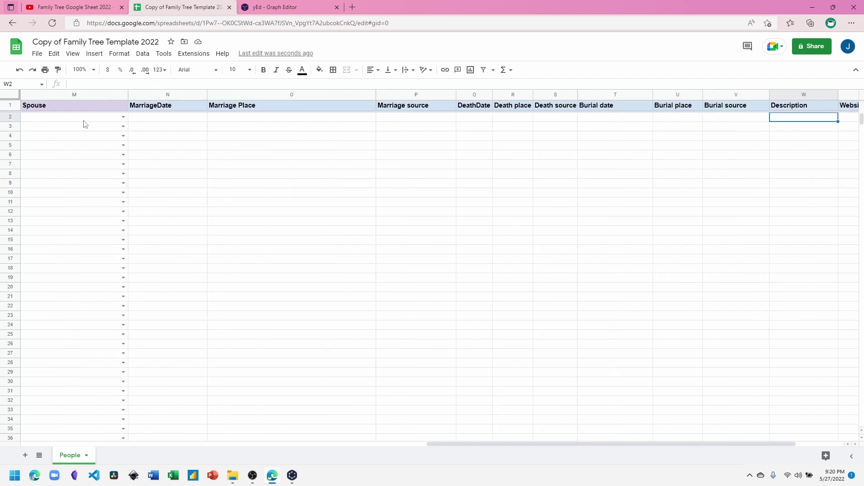
pyautogui.hotkey('shift', 'Tab')
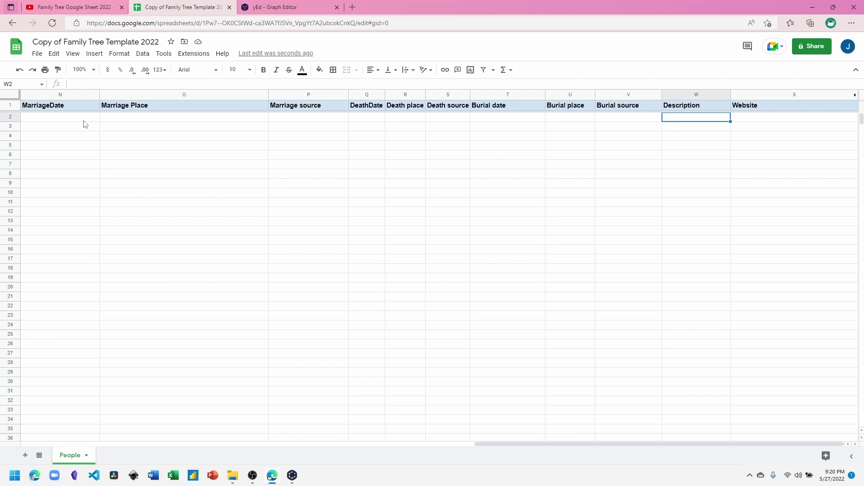
pyautogui.hotkey('shift', 'Tab')
pyautogui.hotkey('shift', 'Tab')
pyautogui.hotkey('shift', 'Tab')
pyautogui.hotkey('shift', 'Tab')
pyautogui.hotkey('shift', 'Tab')
pyautogui.hotkey('shift', 'Tab')
pyautogui.hotkey('shift', 'Tab')
pyautogui.hotkey('shift', 'Tab')
pyautogui.hotkey('shift', 'Tab')
pyautogui.hotkey('shift', 'Tab')
pyautogui.hotkey('shift', 'Tab')
pyautogui.hotkey('shift', 'Tab')
pyautogui.hotkey('shift', 'Tab')
pyautogui.hotkey('shift', 'Tab')
pyautogui.hotkey('shift', 'Tab')
pyautogui.hotkey('shift', 'Tab')
pyautogui.hotkey('shift', 'Tab')
pyautogui.hotkey('shift', 'Tab')
pyautogui.hotkey('shift', 'Tab')
pyautogui.hotkey('shift', 'Tab')
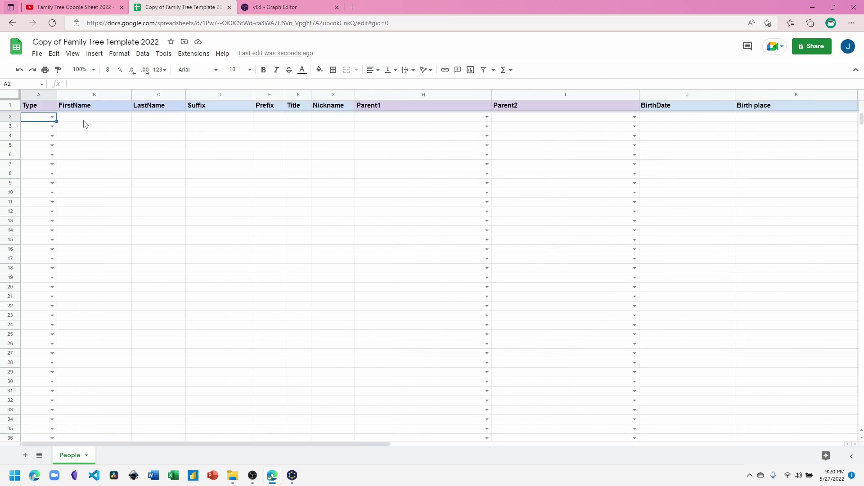
# Step: Enter male, My, Name in row 2 of the People sheet
pyautogui.write('male')
pyautogui.press('Tab')
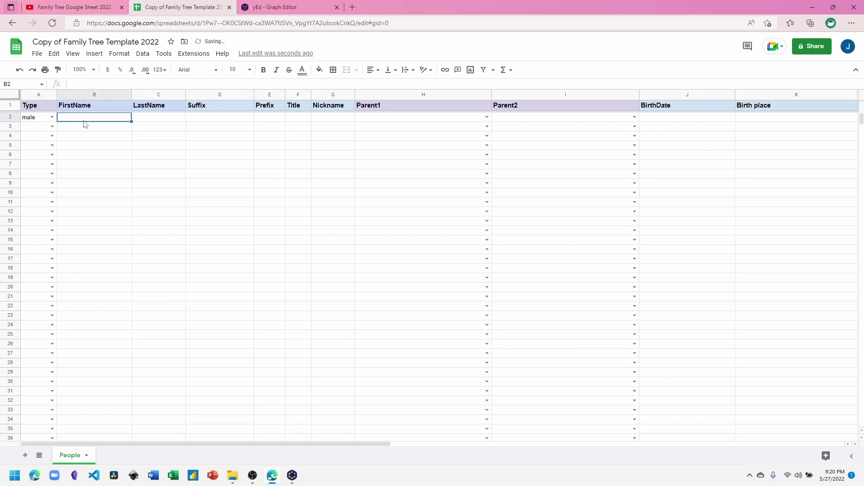
pyautogui.write('My N')
pyautogui.press('BackSpace')
pyautogui.press('BackSpace')
pyautogui.press('Tab')
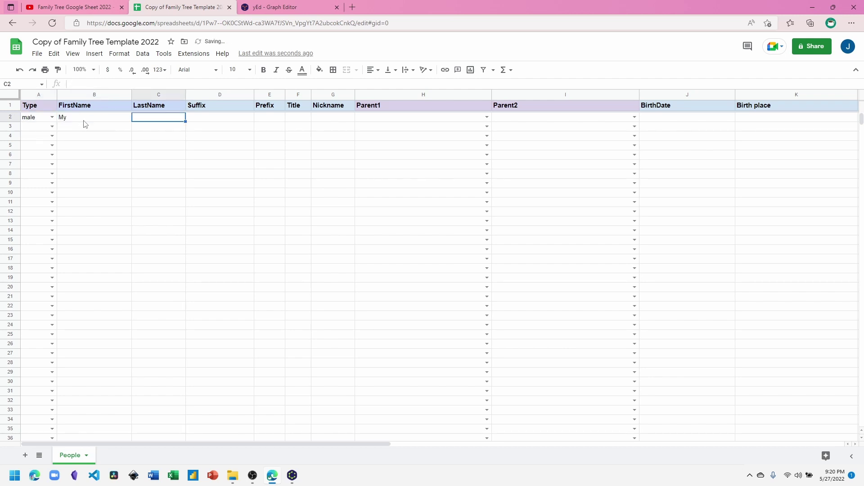
pyautogui.write('Name')
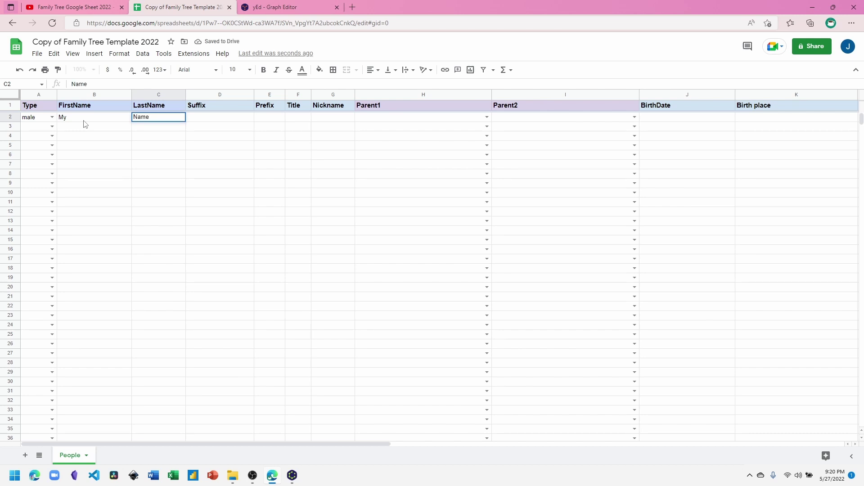
pyautogui.press('Return')
# Step: Enter female, Mother, Name in row 3
pyautogui.press('Left')
pyautogui.press('Left')
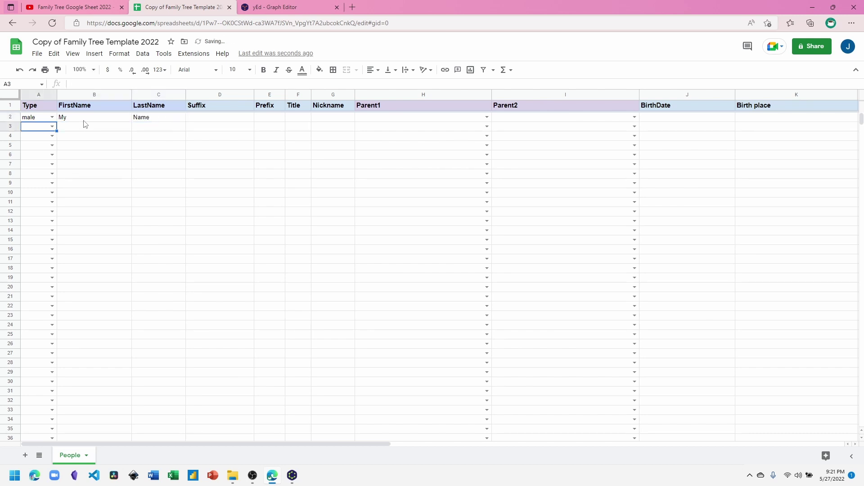
pyautogui.write('female')
pyautogui.press('Tab')
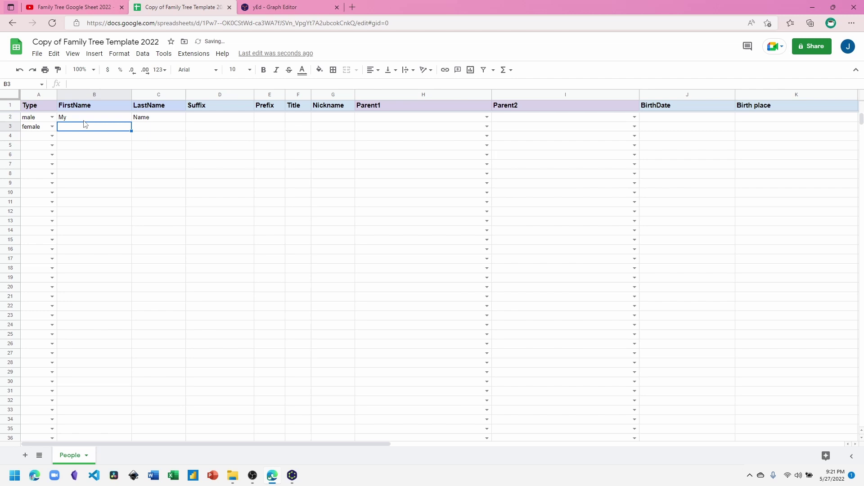
pyautogui.write('Mother')
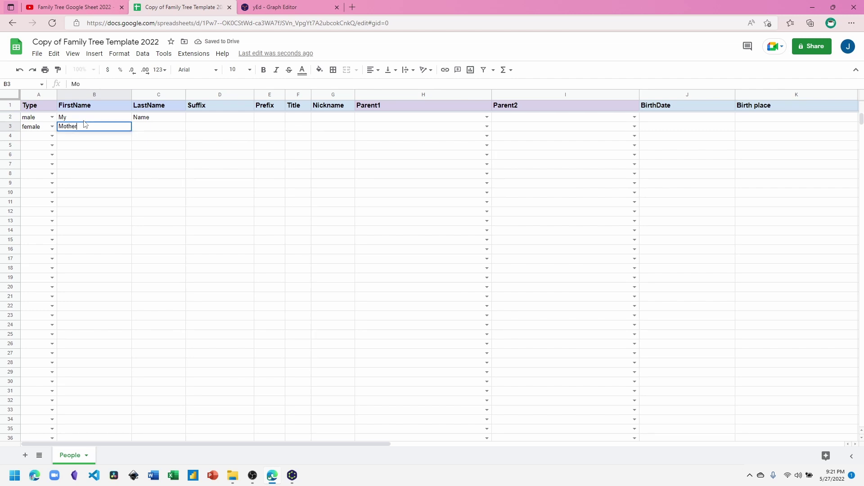
pyautogui.press('Tab')
pyautogui.write('Name')
pyautogui.press('Return')
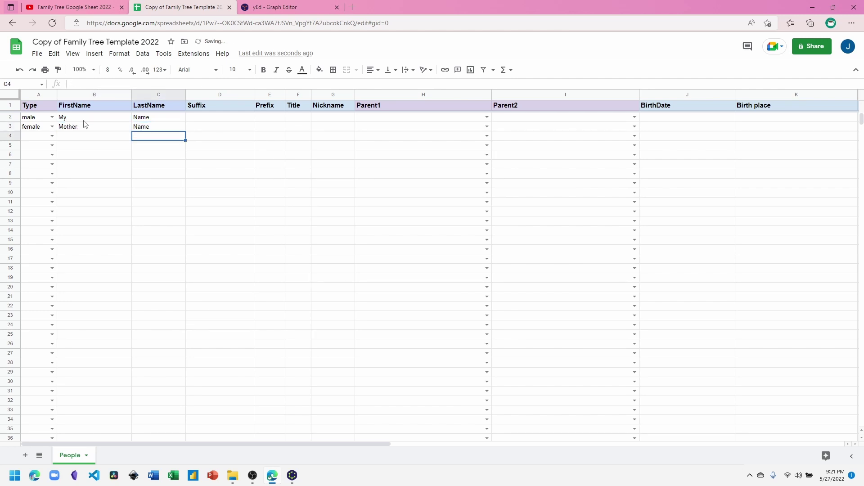
# Step: Enter male, Father, Name in row 4
pyautogui.press('Left')
pyautogui.press('Left')
pyautogui.write('male')
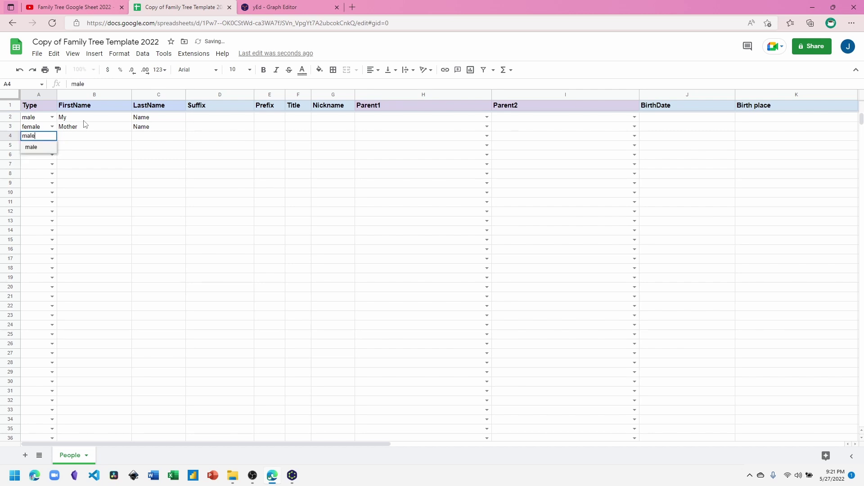
pyautogui.press('Tab')
pyautogui.write('Father')
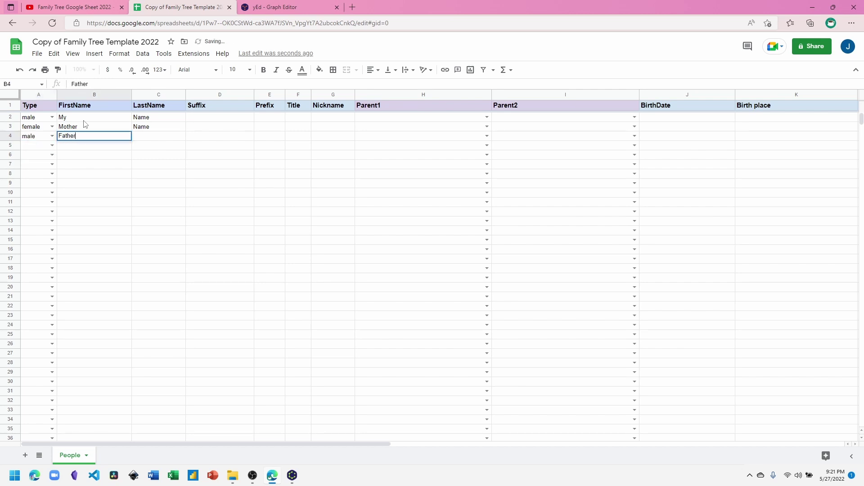
pyautogui.press('Tab')
pyautogui.write('Name')
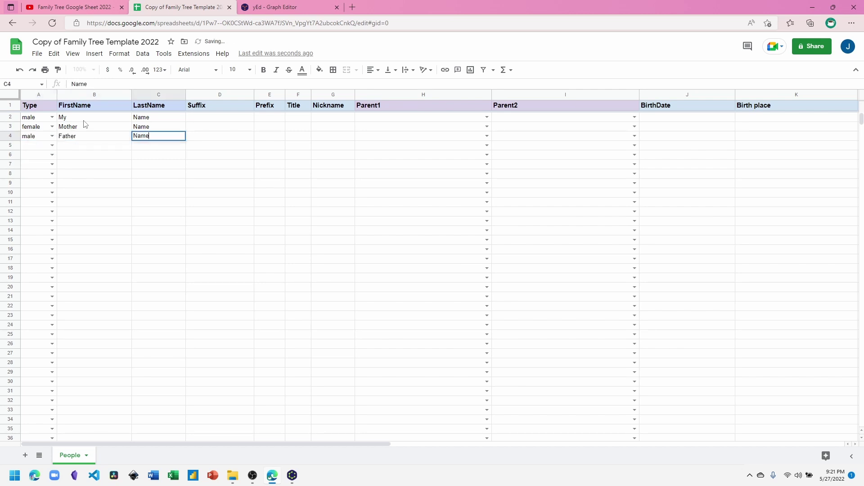
pyautogui.press('Return')
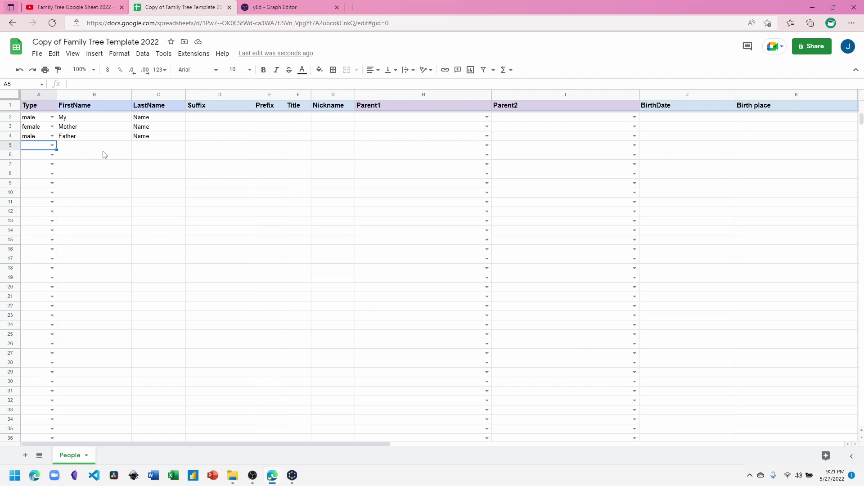
# Step: Choose [MOTHER NAME] in H2 and [FATHER NAME] in I2 from the dropdowns
pyautogui.click(487, 117)
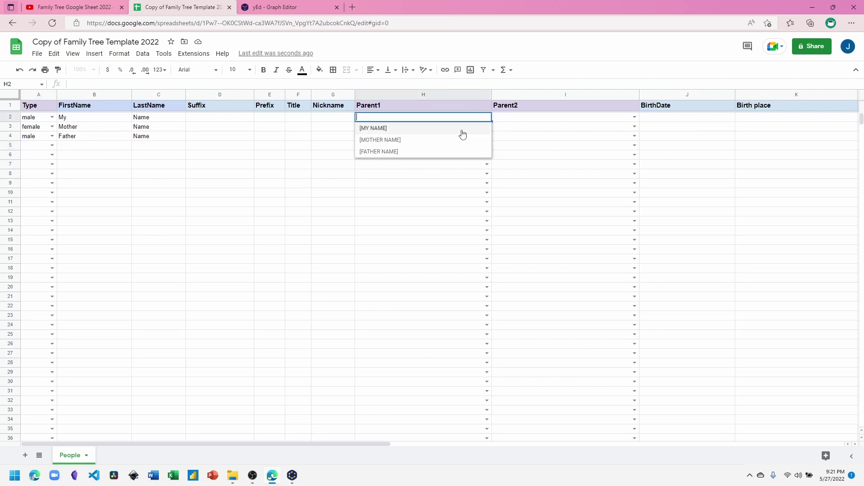
pyautogui.click(431, 141)
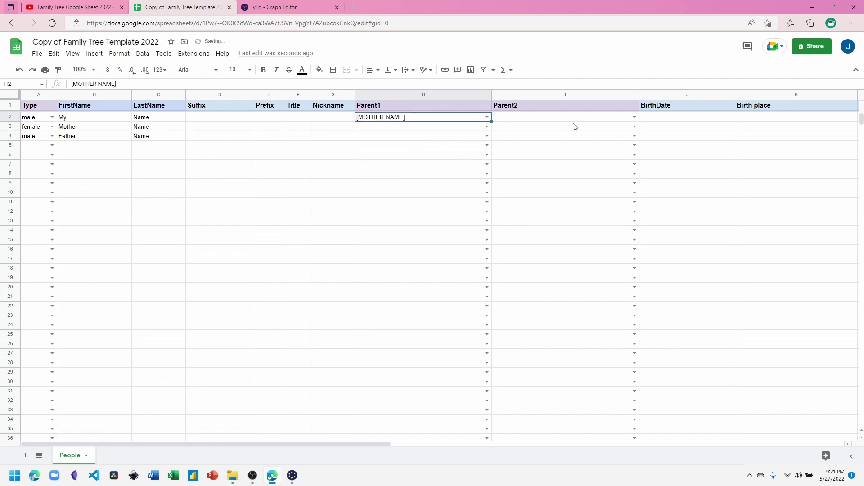
pyautogui.click(635, 118)
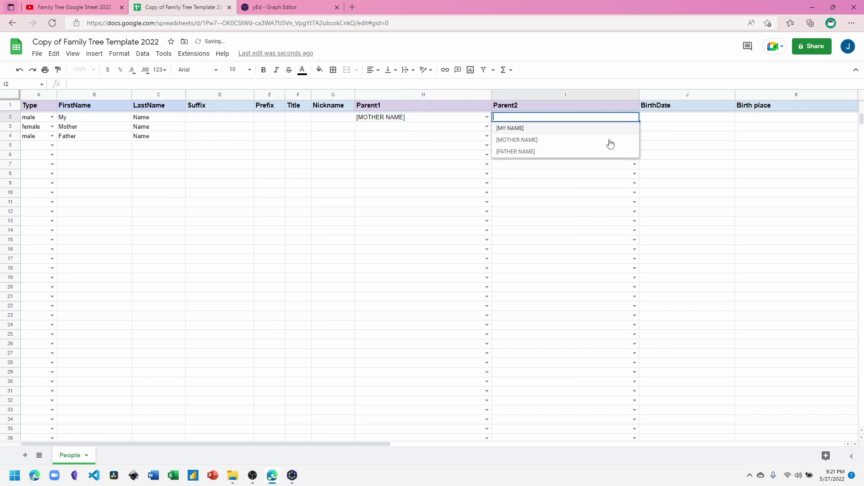
pyautogui.click(572, 151)
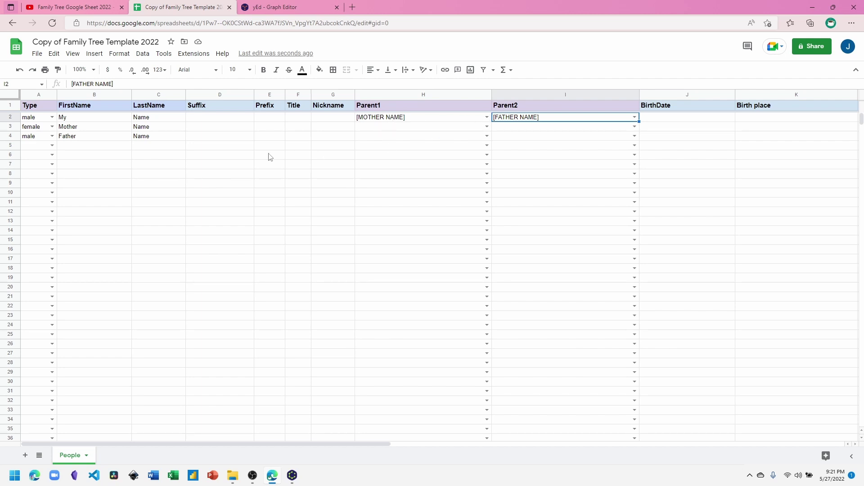
# Step: Change the mother's first name in B3 from Mother to Mothers
pyautogui.click(102, 130)
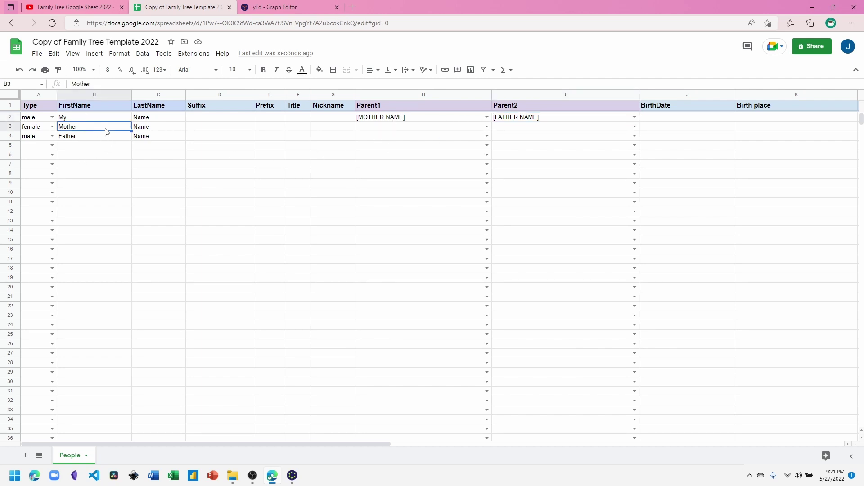
pyautogui.doubleClick(93, 127)
pyautogui.write('s')
pyautogui.click(123, 200)
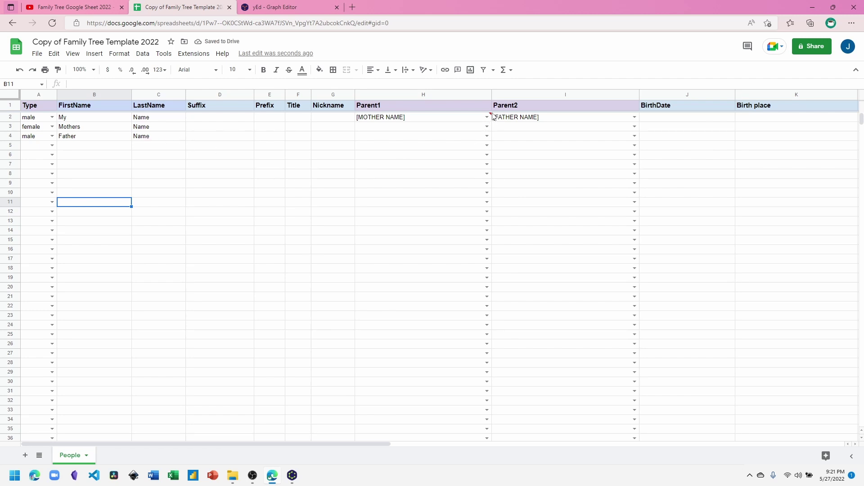
# Step: Re-select [MOTHERS NAME] as Parent1 in H2
pyautogui.moveTo(491, 119)
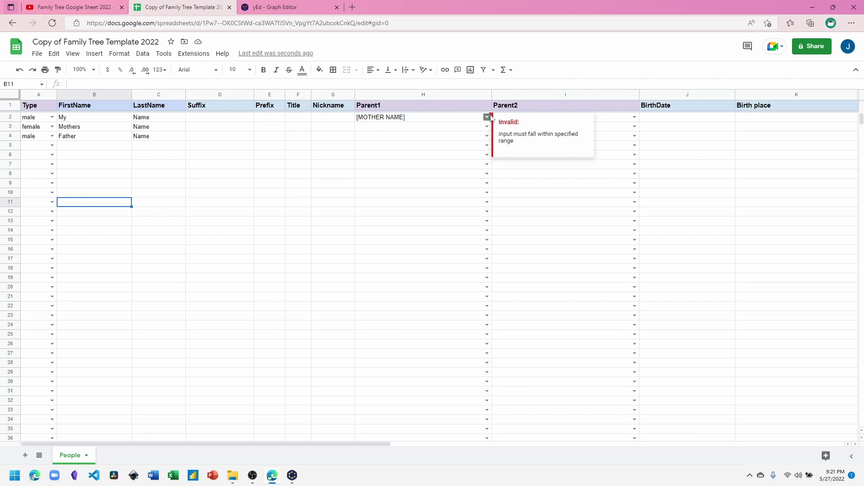
pyautogui.click(489, 117)
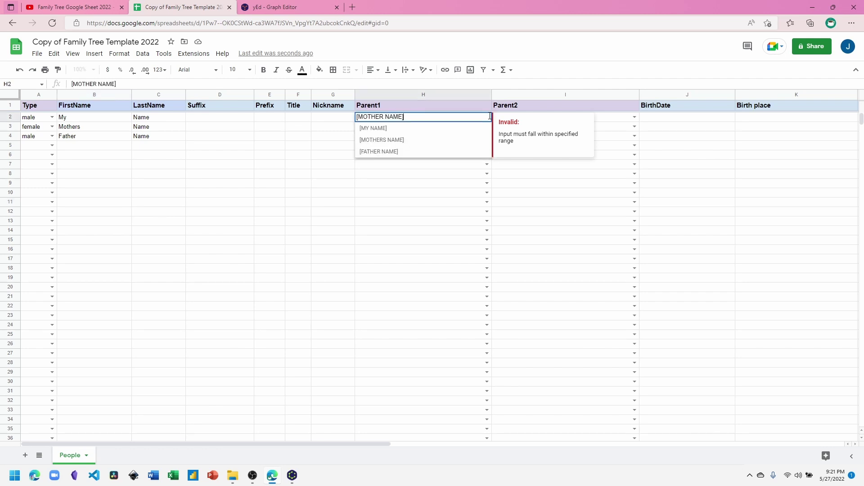
pyautogui.click(408, 141)
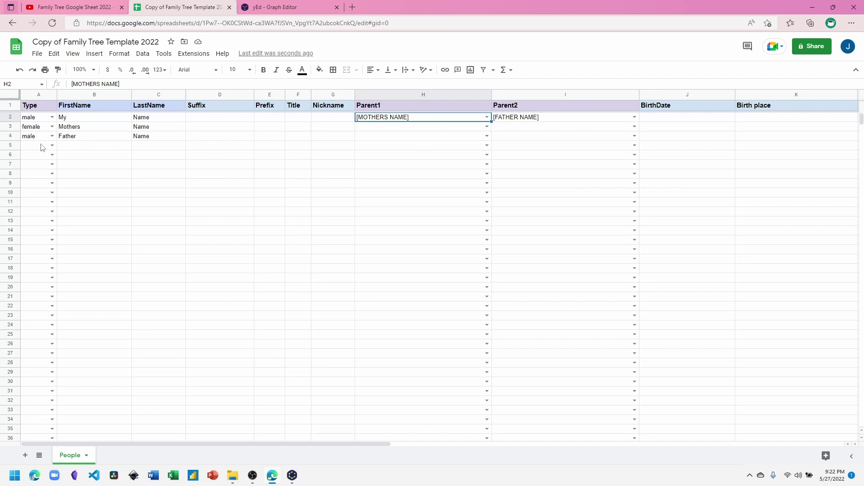
# Step: Enter grand Parent as the first and last name in row 5
pyautogui.click(80, 147)
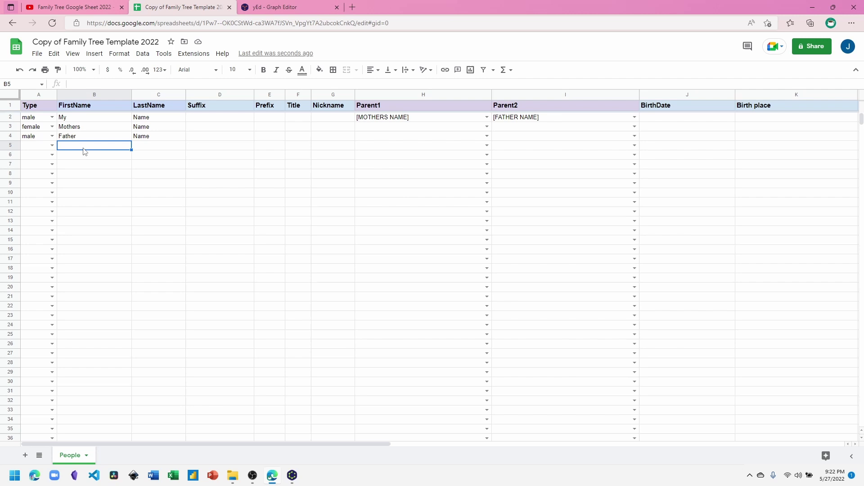
pyautogui.write('grand')
pyautogui.press('Tab')
pyautogui.write('Pat')
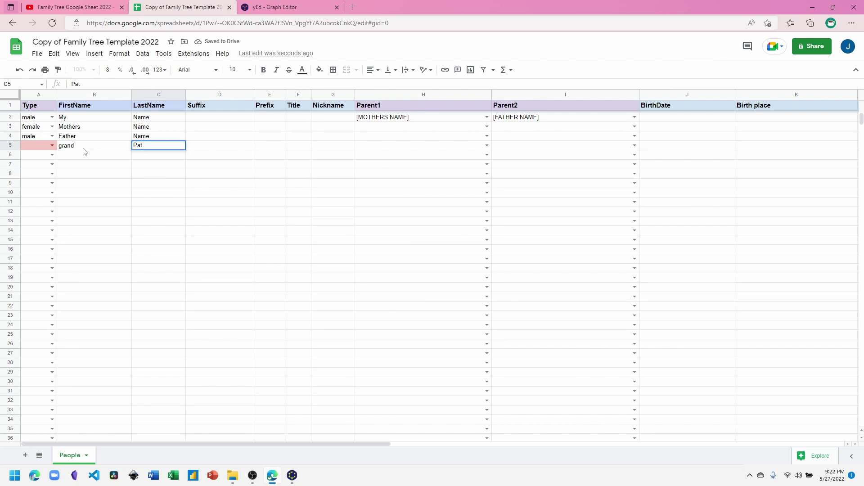
pyautogui.write('eent')
pyautogui.press('Return')
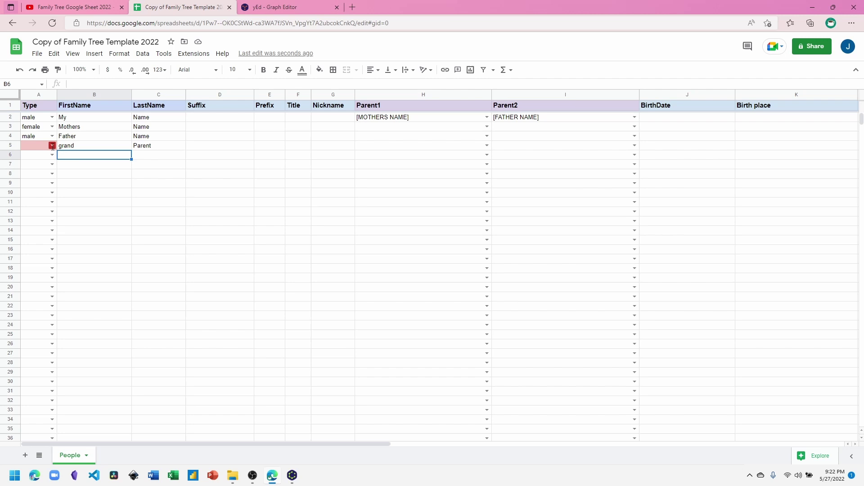
# Step: Set the Type to male in A5 and female in A6
pyautogui.click(52, 146)
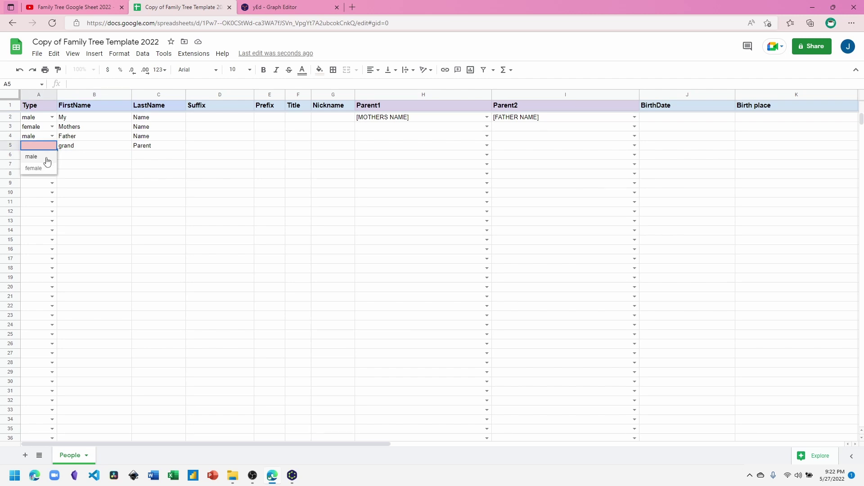
pyautogui.click(47, 162)
pyautogui.click(53, 154)
pyautogui.click(36, 177)
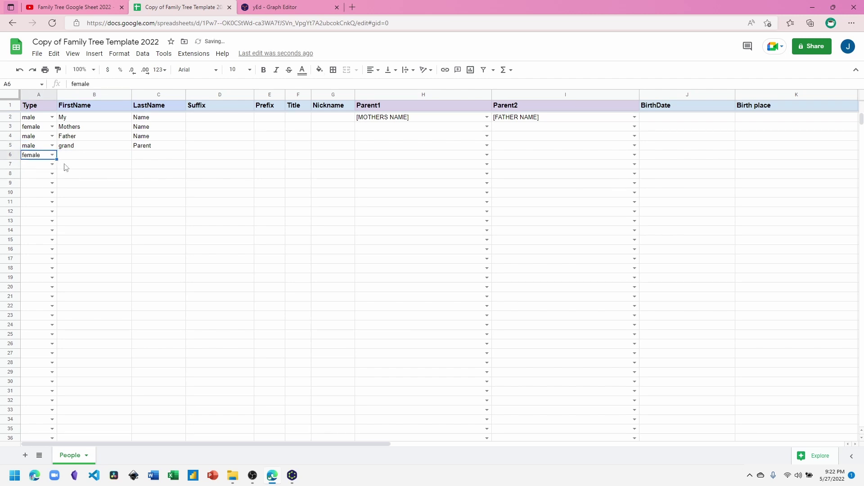
# Step: Enter grand Parent as the name in row 6
pyautogui.click(80, 159)
pyautogui.write('gr')
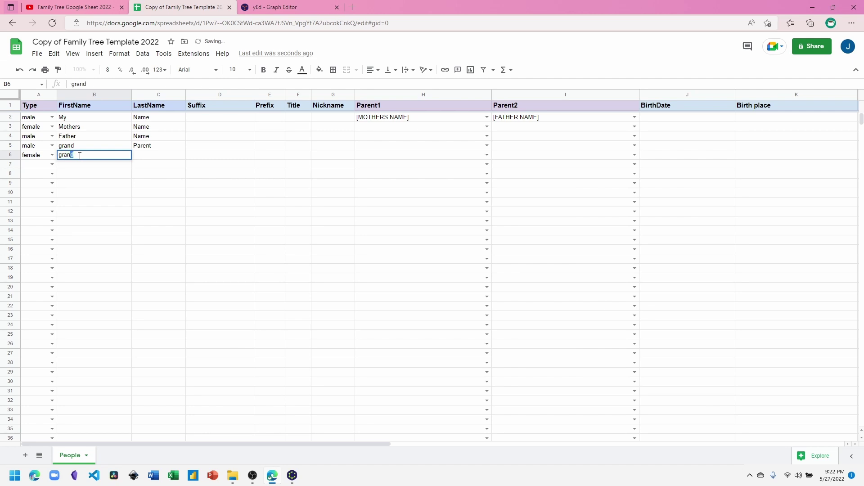
pyautogui.write('an')
pyautogui.press('Tab')
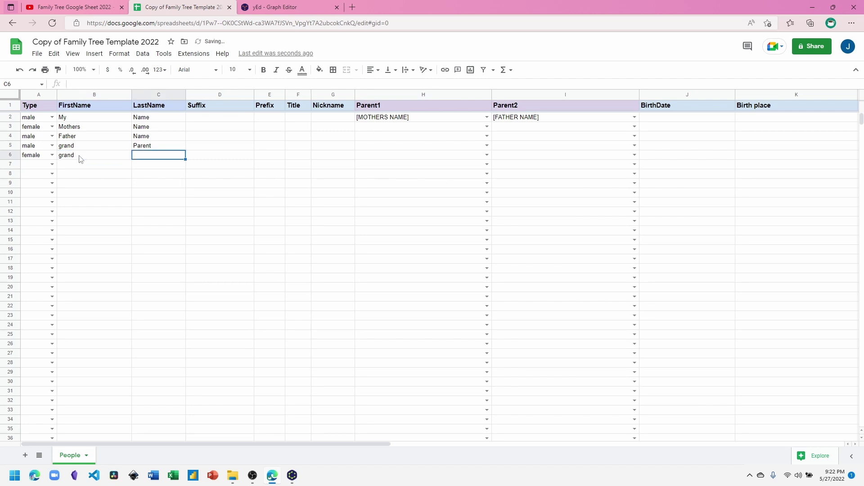
pyautogui.write('Parent')
pyautogui.press('Return')
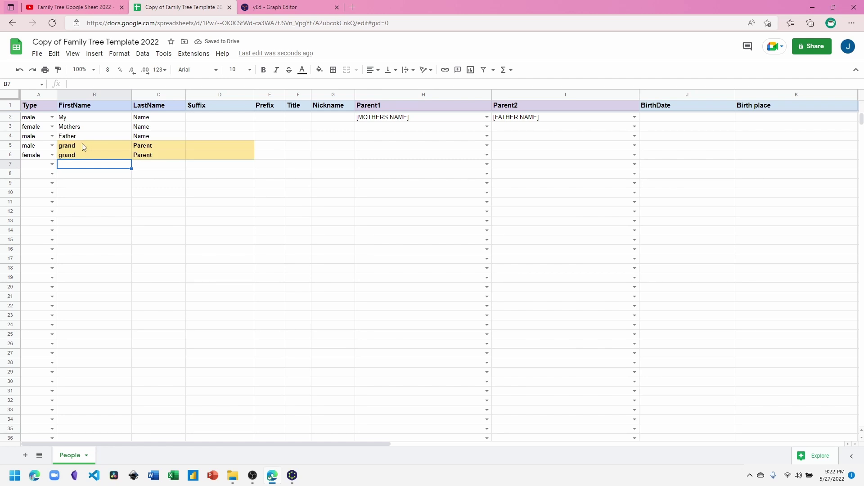
# Step: Prepend 'Maternal' to the first names in B5 and B6, making both 'Maternal grand'
pyautogui.click(83, 145)
pyautogui.doubleClick(86, 145)
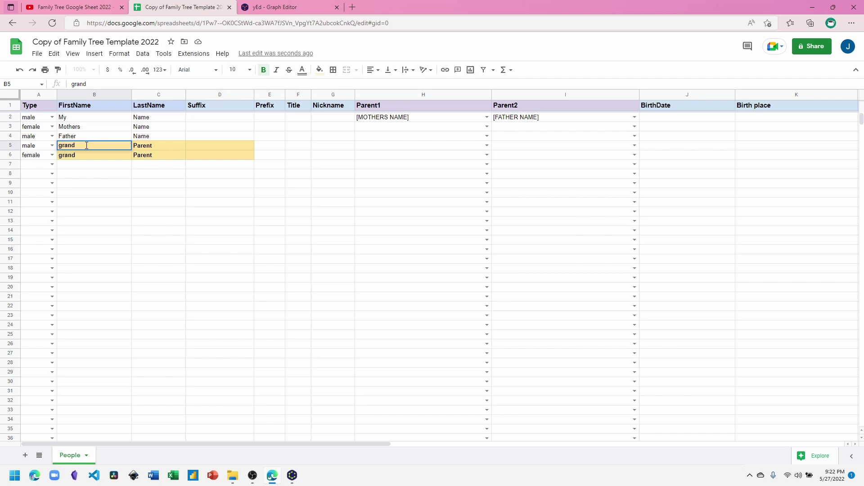
pyautogui.press('Home')
pyautogui.write('Maternal')
pyautogui.press('Return')
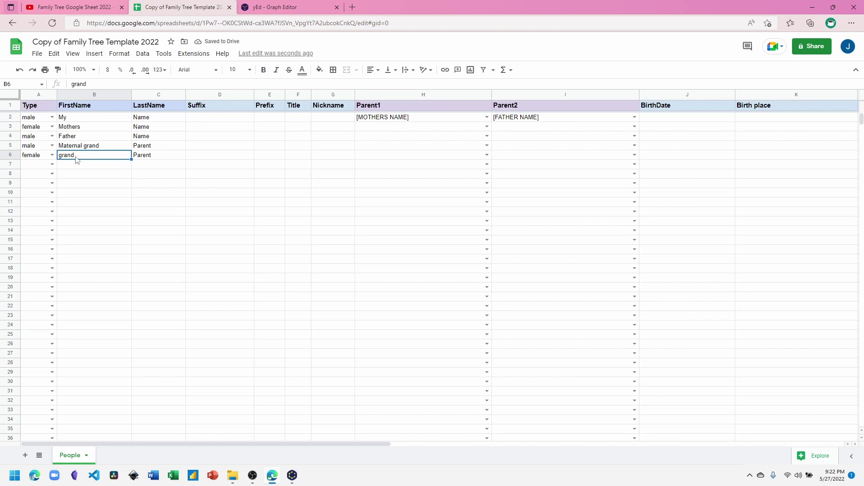
pyautogui.press('Return')
pyautogui.press('Home')
pyautogui.write('Maternal')
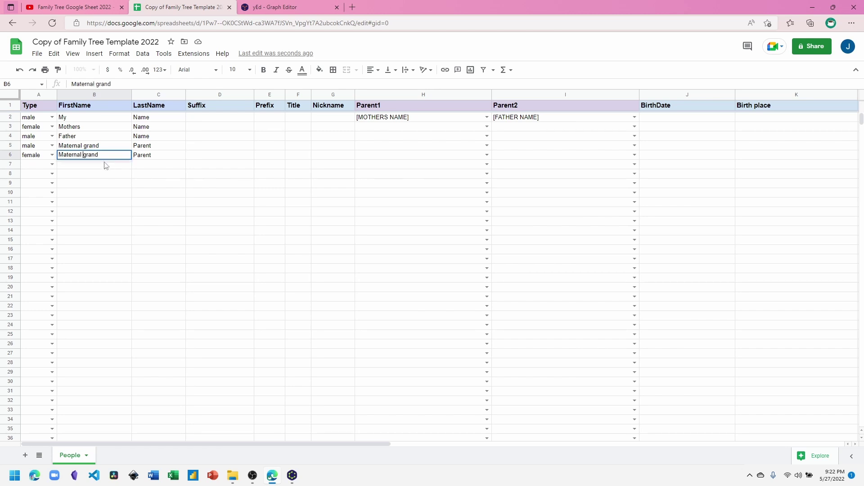
pyautogui.click(208, 154)
# Step: Enter suffix 1 in D5 and suffix 2 in D6 for the two grandparents
pyautogui.click(208, 148)
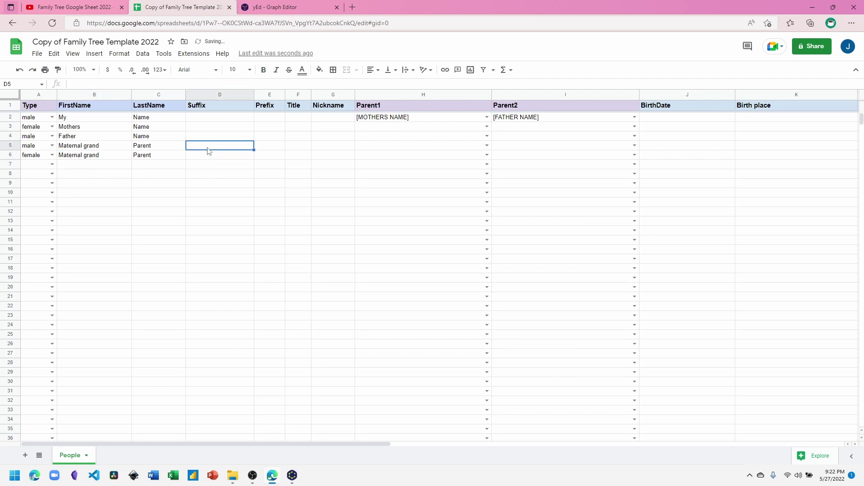
pyautogui.write('1')
pyautogui.press('Return')
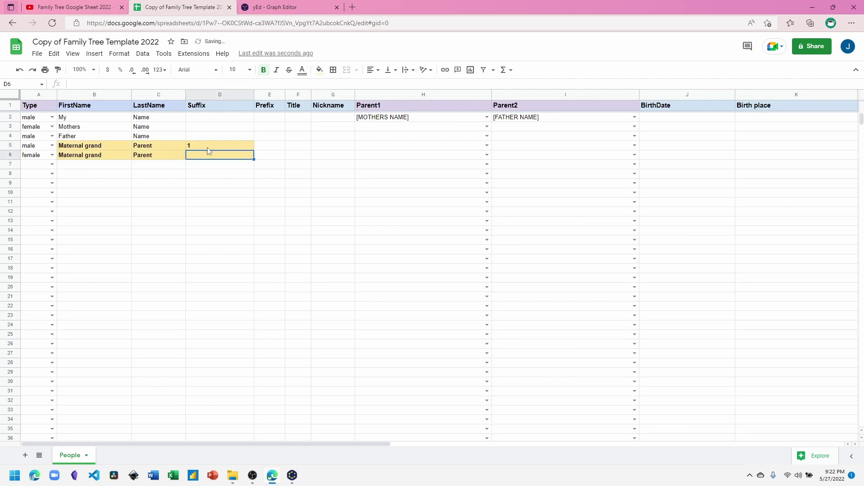
pyautogui.write('1')
pyautogui.write('2')
pyautogui.press('Return')
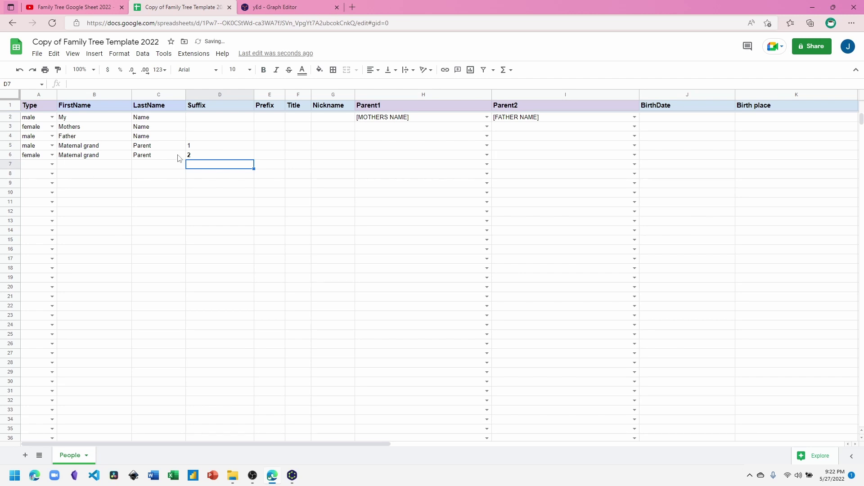
# Step: Set Mothers' Parent1 and Parent2 to Maternal Grand Parent 1 and 2
pyautogui.click(487, 128)
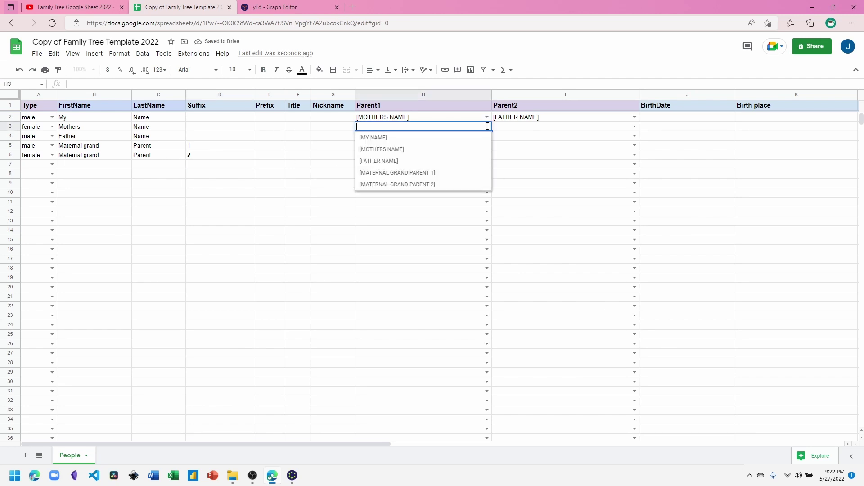
pyautogui.click(454, 172)
pyautogui.click(635, 126)
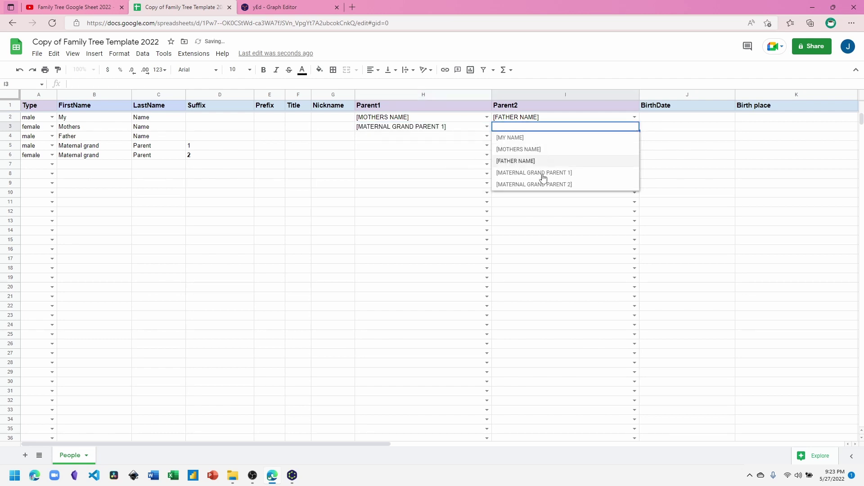
pyautogui.click(552, 186)
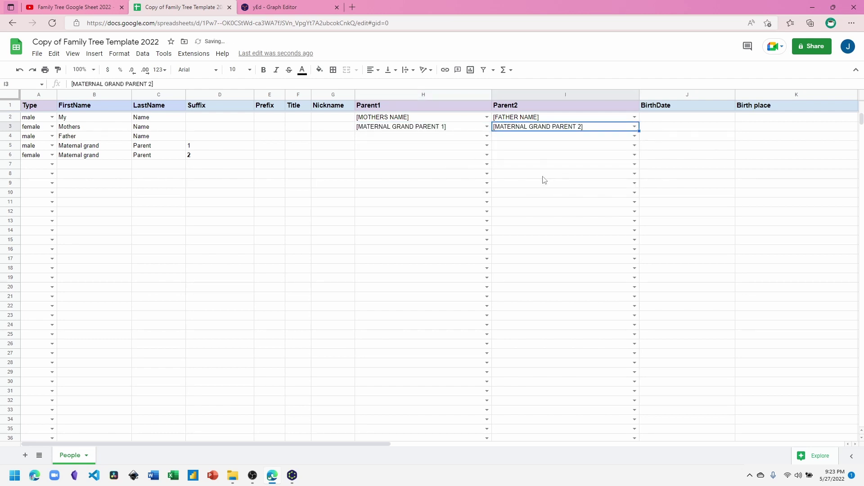
# Step: Add row 7 as a female person named 'Spouse' 'Name'
pyautogui.click(38, 166)
pyautogui.click(52, 164)
pyautogui.click(46, 189)
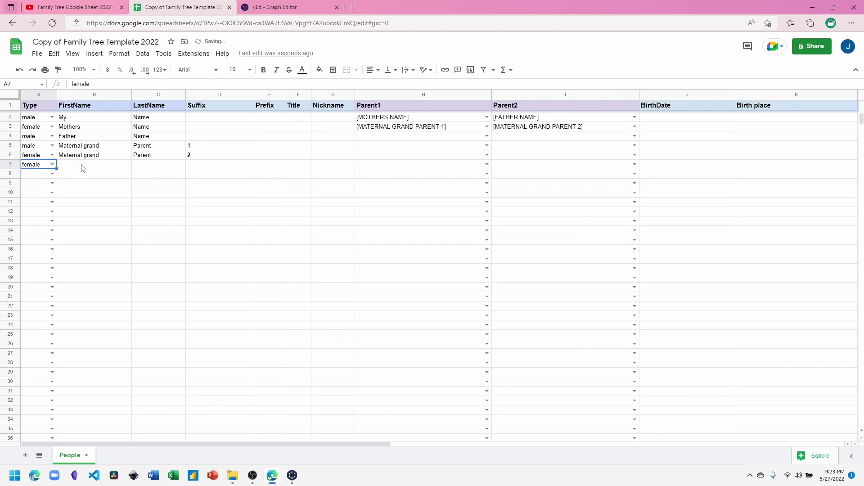
pyautogui.click(84, 167)
pyautogui.write('Spouse')
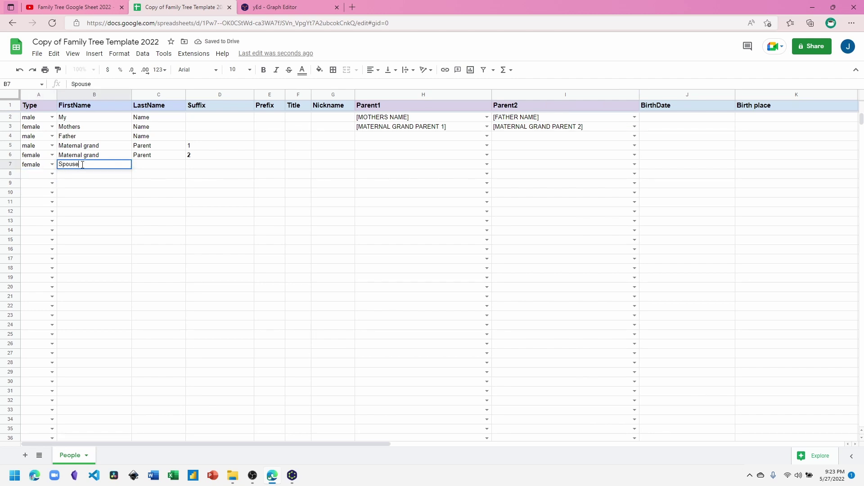
pyautogui.press('Tab')
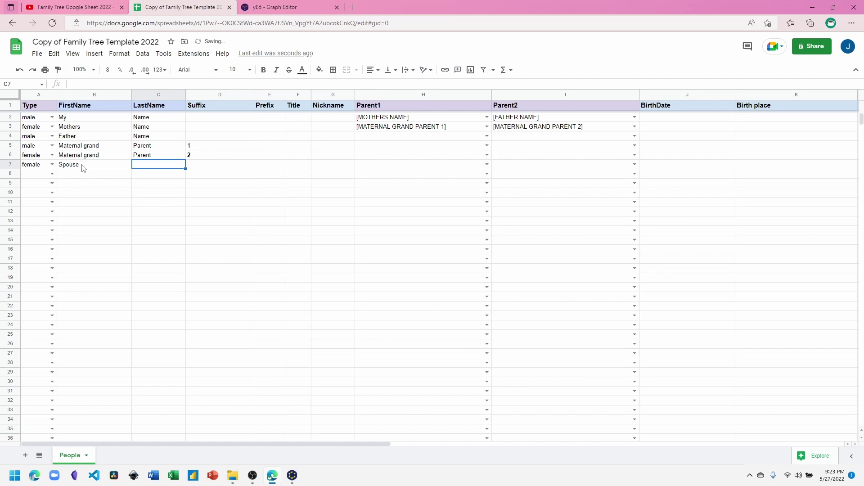
pyautogui.write('Na')
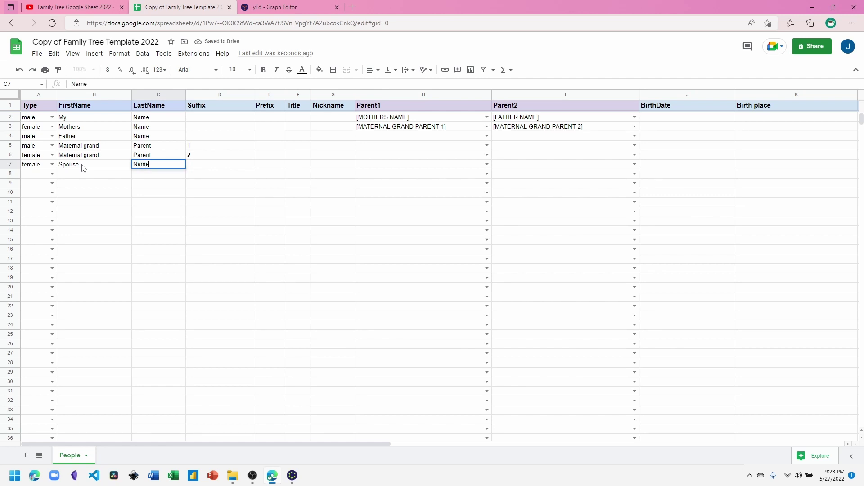
pyautogui.write('me')
pyautogui.press('Return')
# Step: Set the first person's spouse (M2) to [SPOUSE NAME]
pyautogui.press('Tab')
pyautogui.press('Tab')
pyautogui.press('Tab')
pyautogui.press('Tab')
pyautogui.press('Tab')
pyautogui.press('Tab')
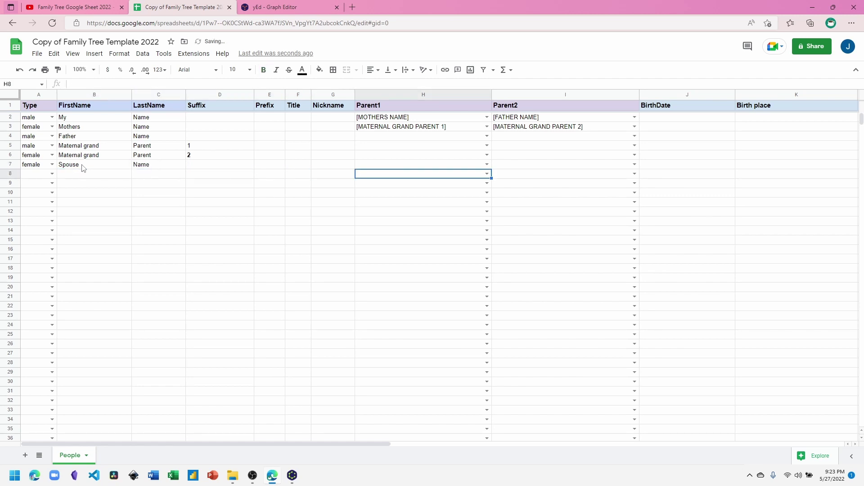
pyautogui.press('Tab')
pyautogui.press('Tab')
pyautogui.press('Tab')
pyautogui.press('Tab')
pyautogui.press('Tab')
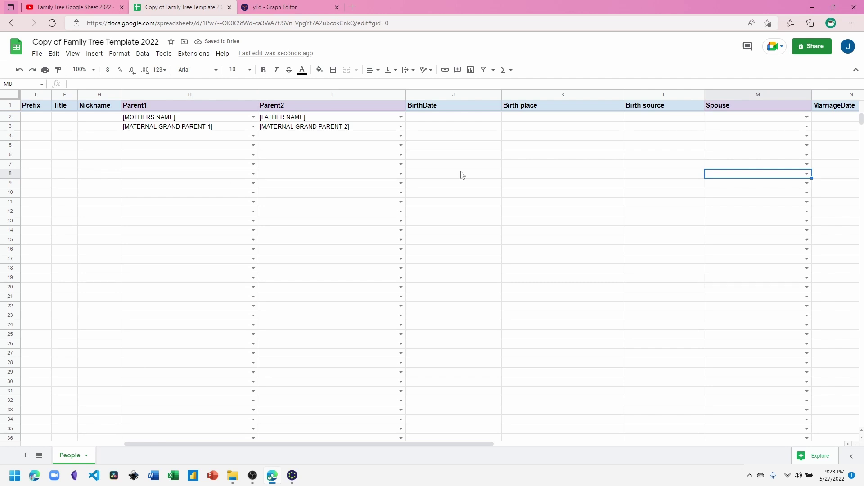
pyautogui.click(806, 118)
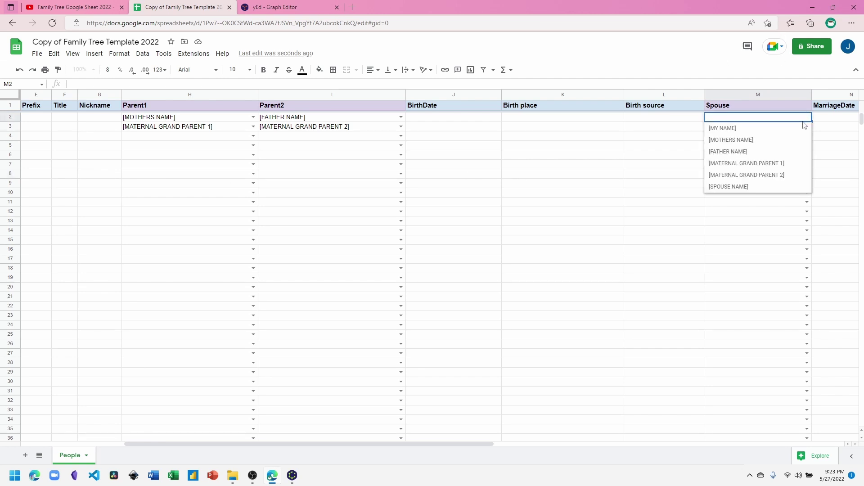
pyautogui.click(742, 187)
pyautogui.press('Left')
pyautogui.press('Left')
pyautogui.press('Left')
pyautogui.press('Left')
pyautogui.press('Left')
pyautogui.press('Left')
pyautogui.press('Left')
pyautogui.press('Left')
pyautogui.press('Left')
pyautogui.press('Left')
pyautogui.press('Left')
pyautogui.press('Left')
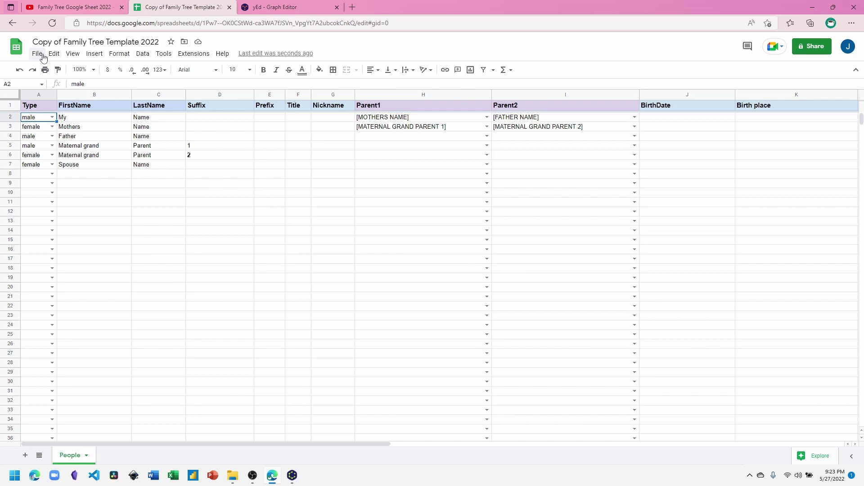
# Step: Download the sheet via File > Download as Microsoft Excel (.xlsx)
pyautogui.click(40, 56)
pyautogui.moveTo(67, 166)
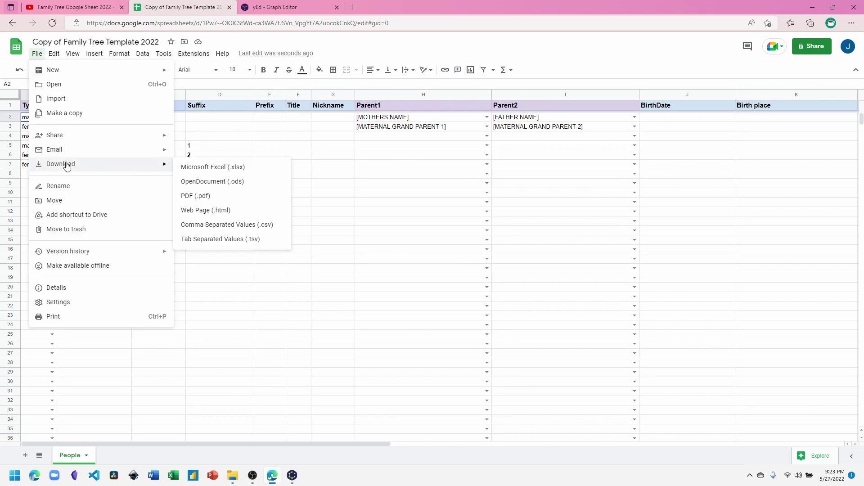
pyautogui.click(219, 174)
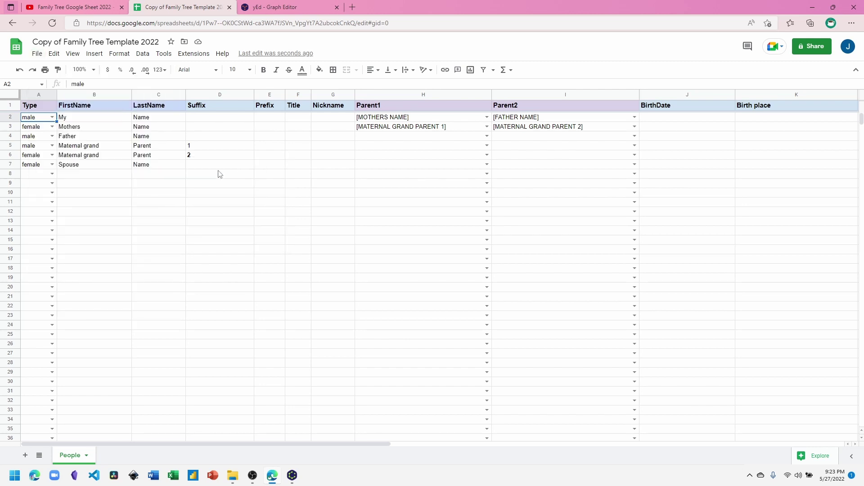
# Step: In yEd, open Copy of Family Tree Template 2022.xlsx from Downloads, keeping all file types shown
pyautogui.click(292, 475)
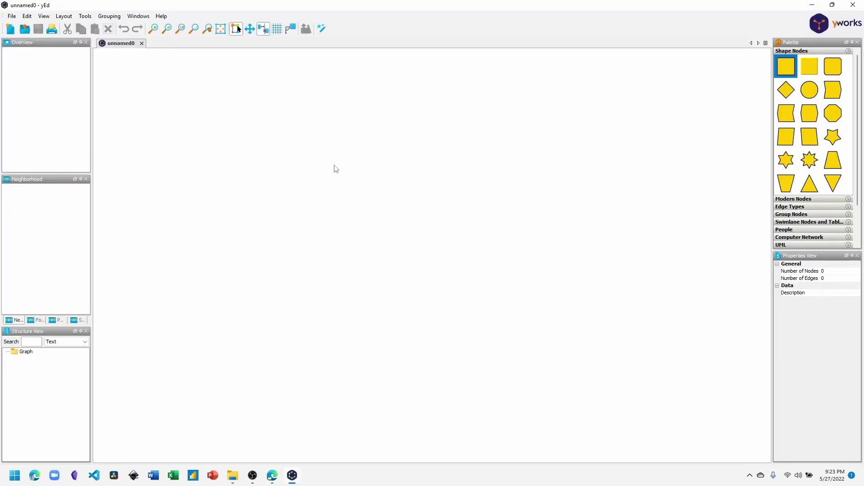
pyautogui.click(25, 29)
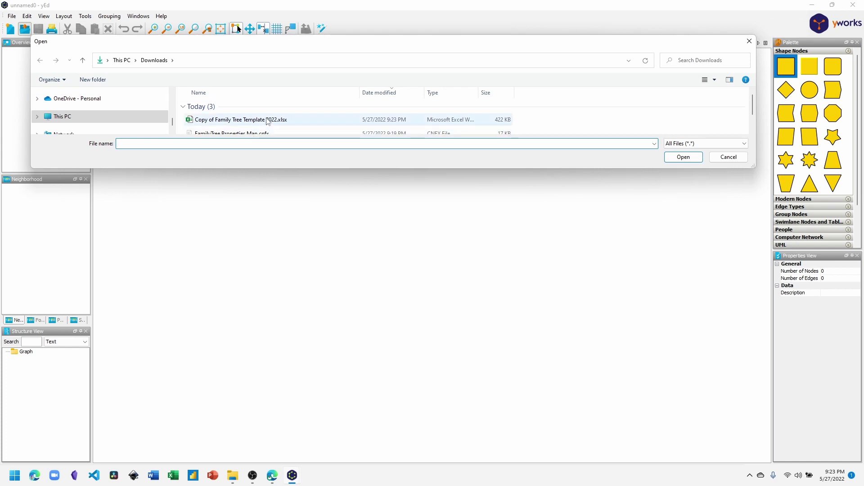
pyautogui.click(269, 120)
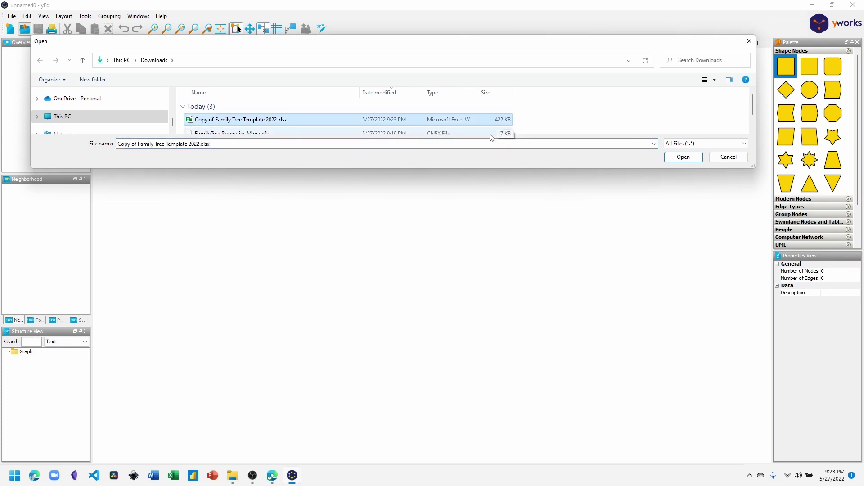
pyautogui.click(744, 146)
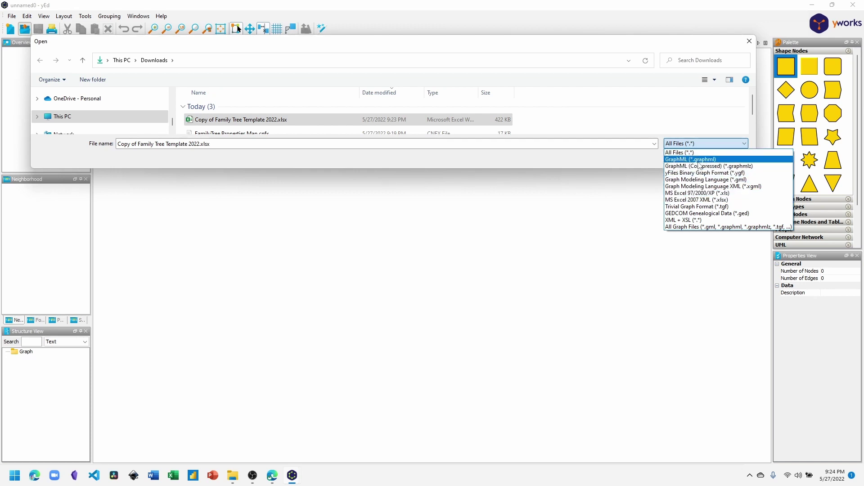
pyautogui.click(694, 153)
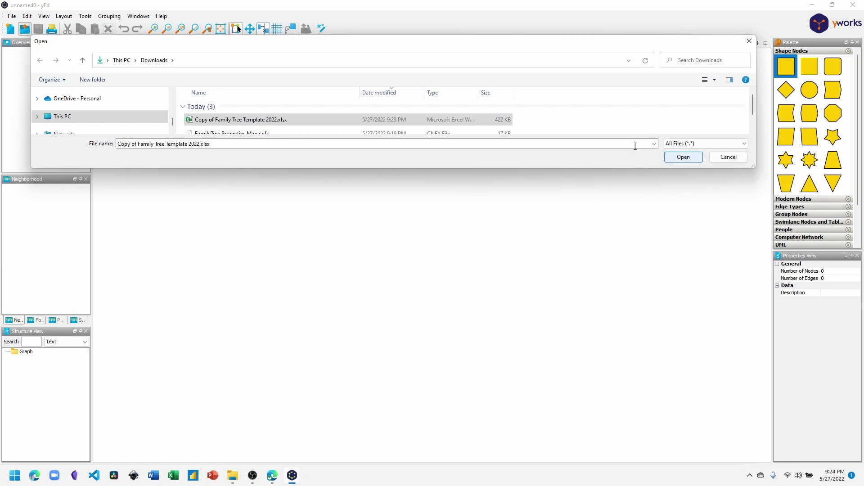
pyautogui.click(687, 160)
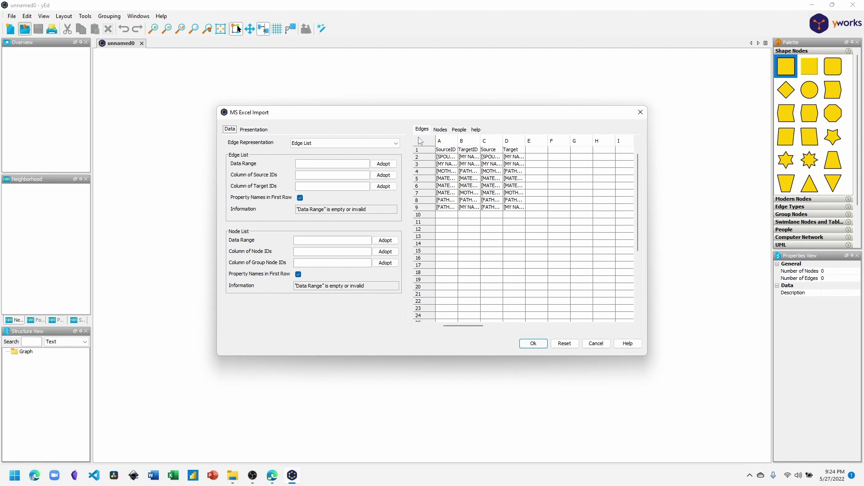
# Step: Adopt Edges!A1:D9 as the edge range, with column A as sources and column B as targets
pyautogui.click(424, 143)
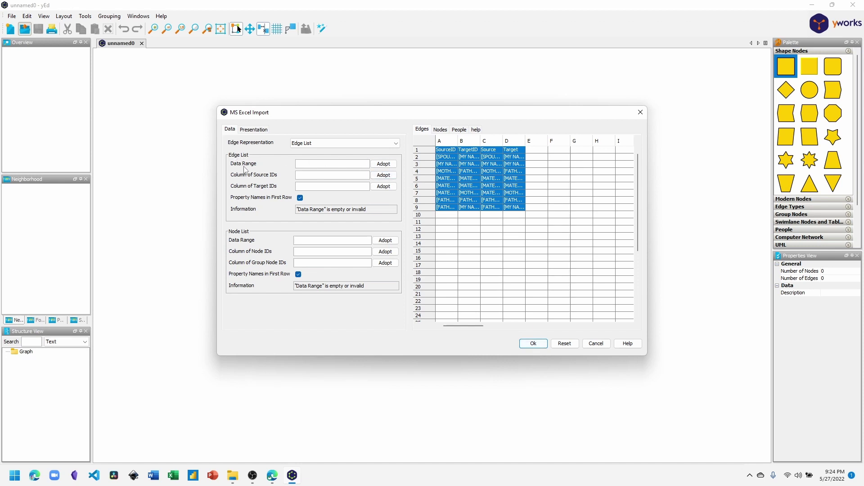
pyautogui.click(389, 166)
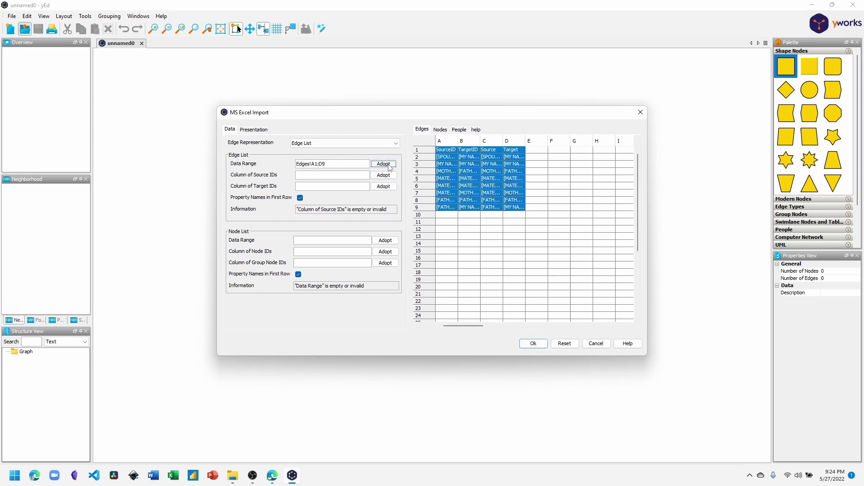
pyautogui.click(390, 167)
pyautogui.click(390, 175)
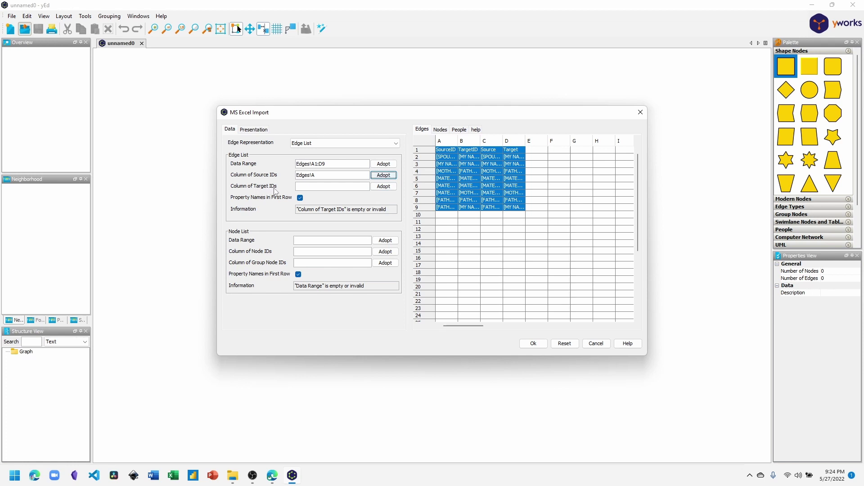
pyautogui.click(468, 141)
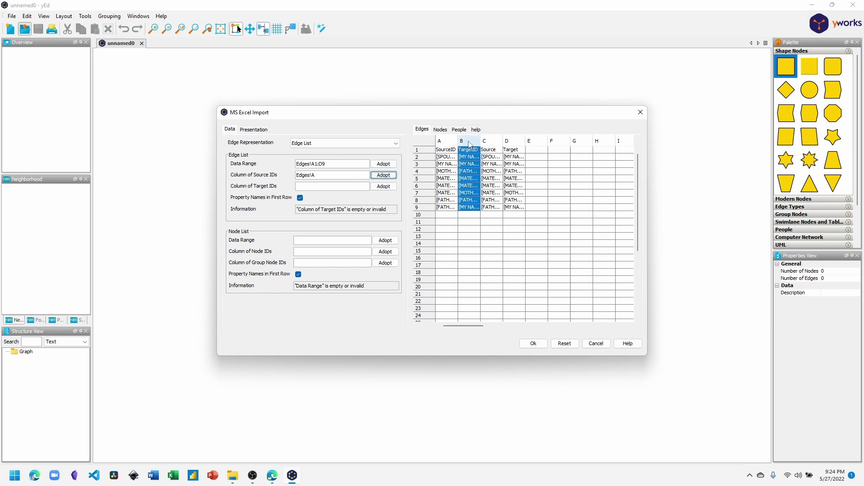
pyautogui.click(384, 187)
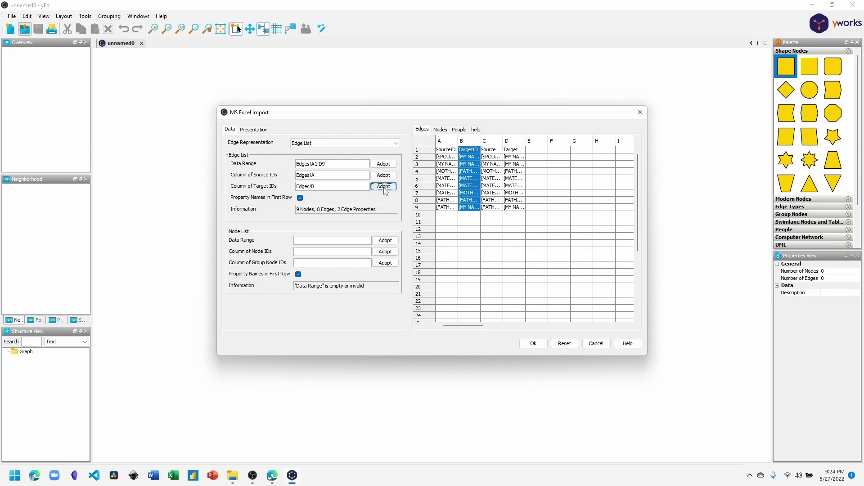
# Step: Adopt Nodes!A1:X10 as the node range with node IDs in column A
pyautogui.click(442, 130)
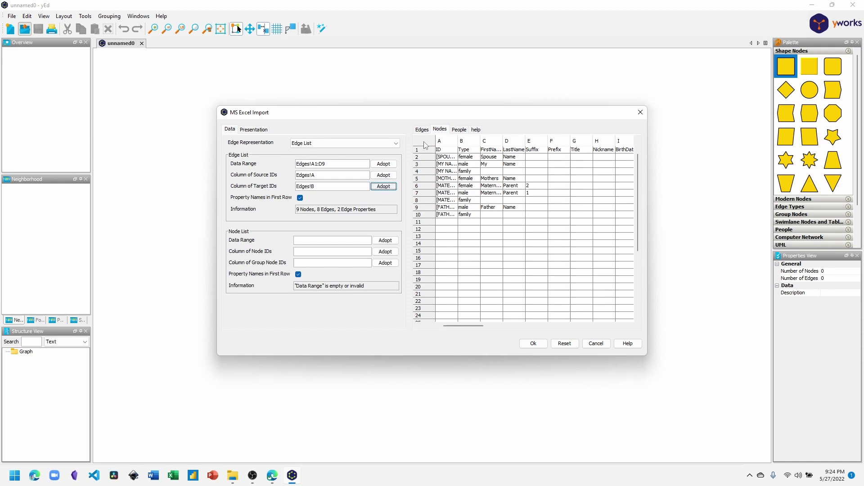
pyautogui.click(428, 142)
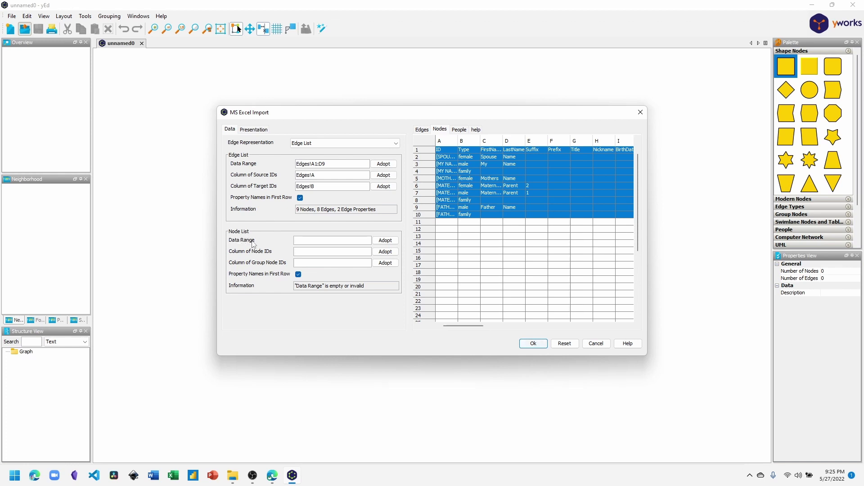
pyautogui.click(390, 242)
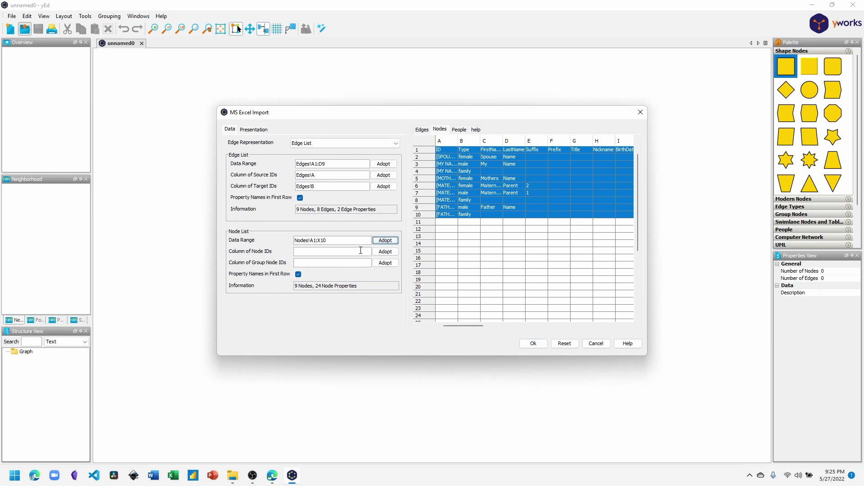
pyautogui.click(385, 252)
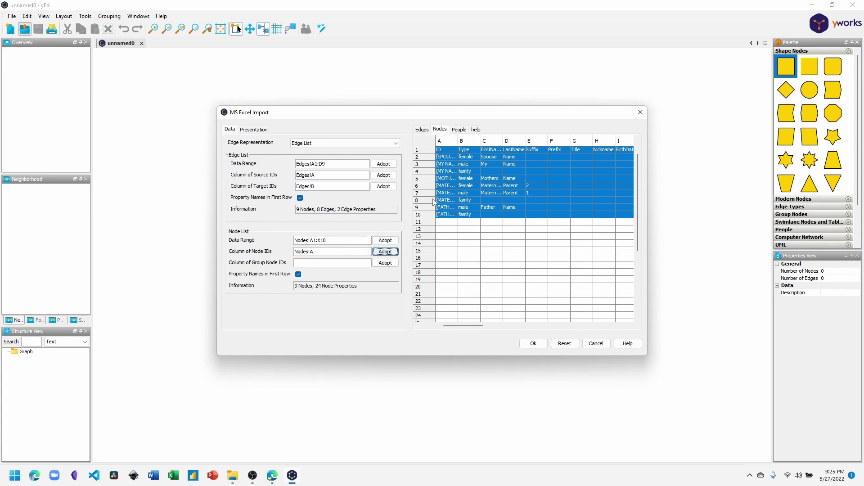
# Step: Use the Family Tree 2022 node configuration and Undirected Polyline edges, then finish the import
pyautogui.click(250, 130)
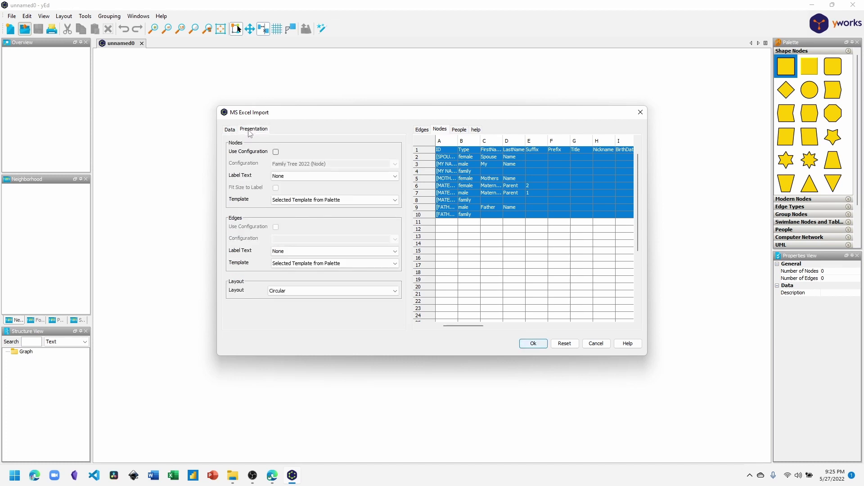
pyautogui.click(276, 152)
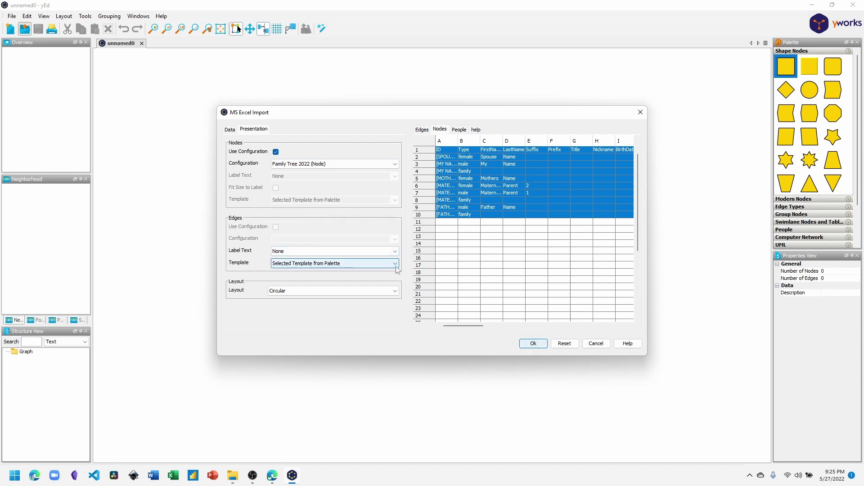
pyautogui.click(354, 266)
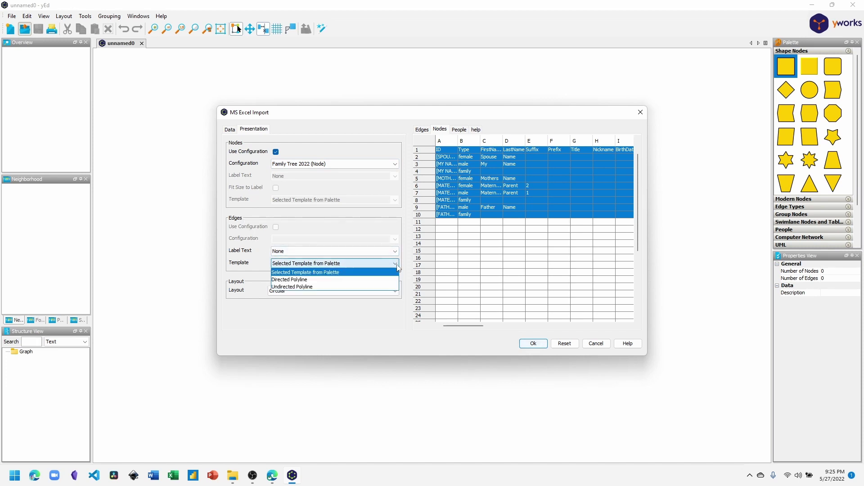
pyautogui.click(322, 290)
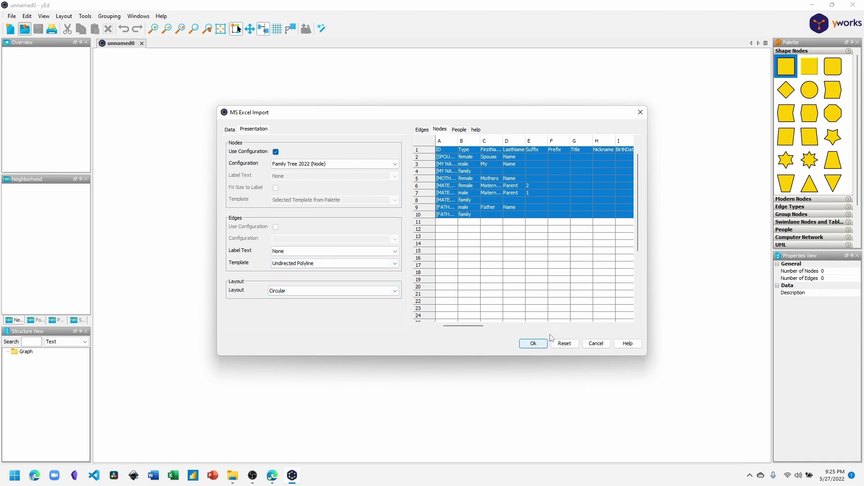
pyautogui.click(534, 344)
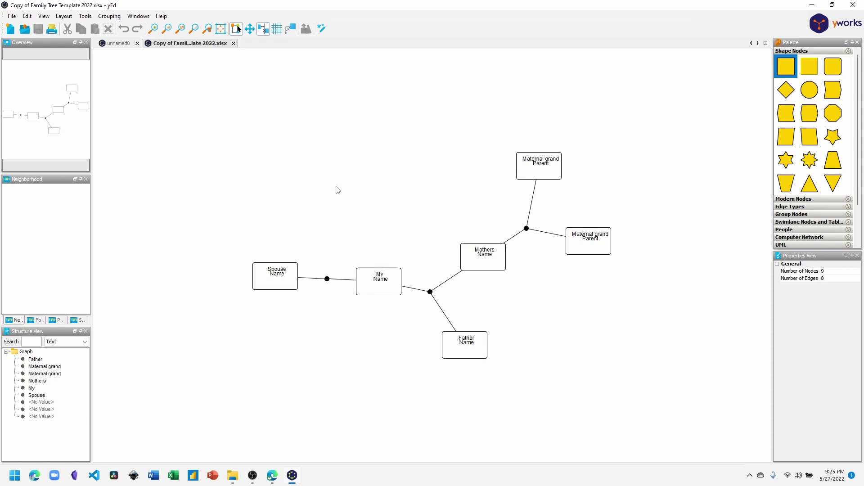
# Step: Apply the Family Tree layout top-to-bottom, with its settings docked in the sidebar
pyautogui.click(63, 16)
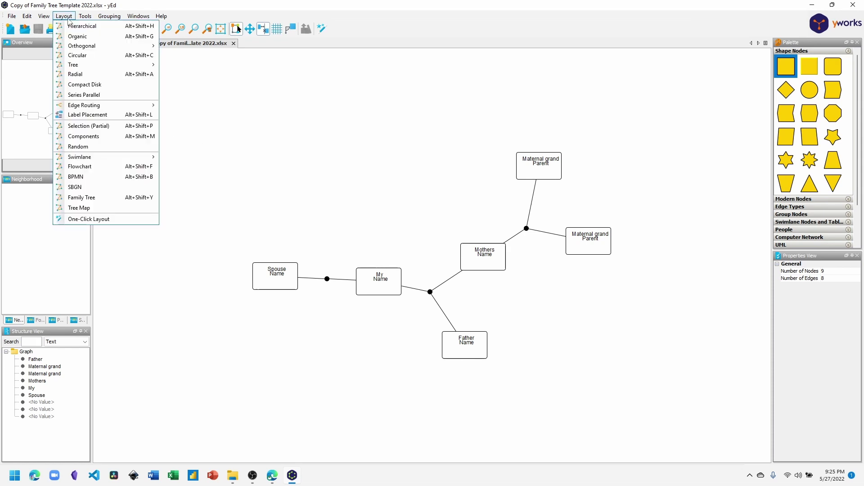
pyautogui.click(81, 198)
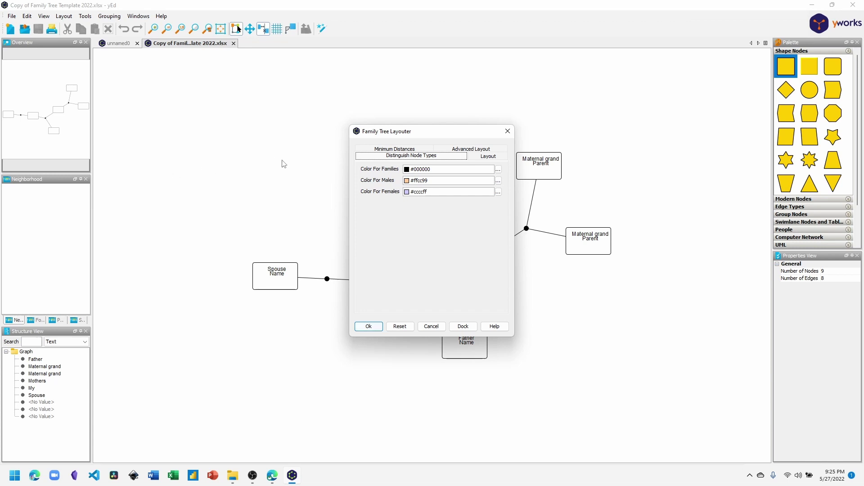
pyautogui.click(495, 160)
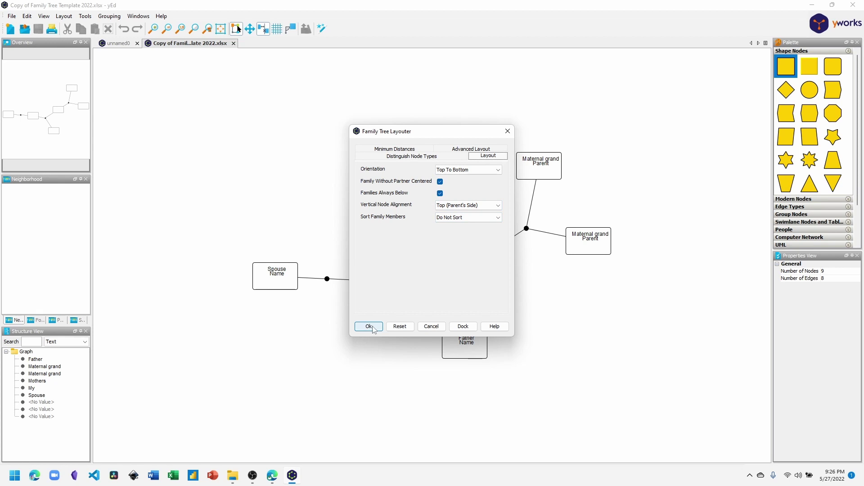
pyautogui.click(464, 327)
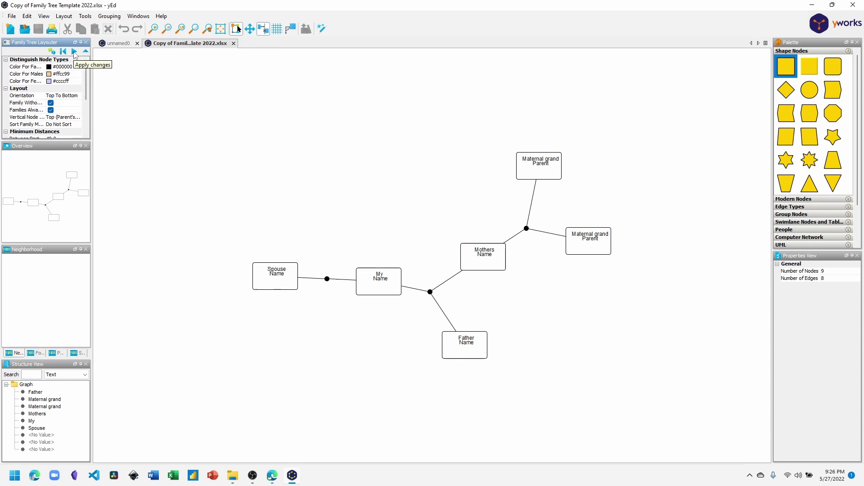
pyautogui.click(75, 52)
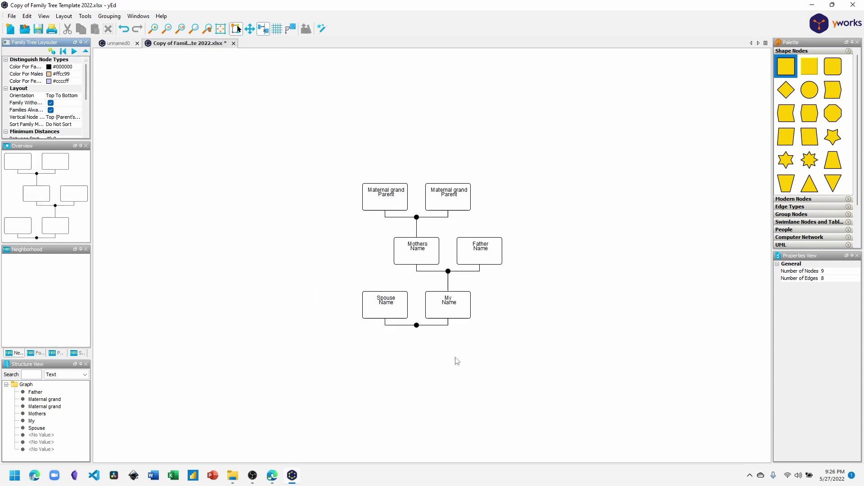